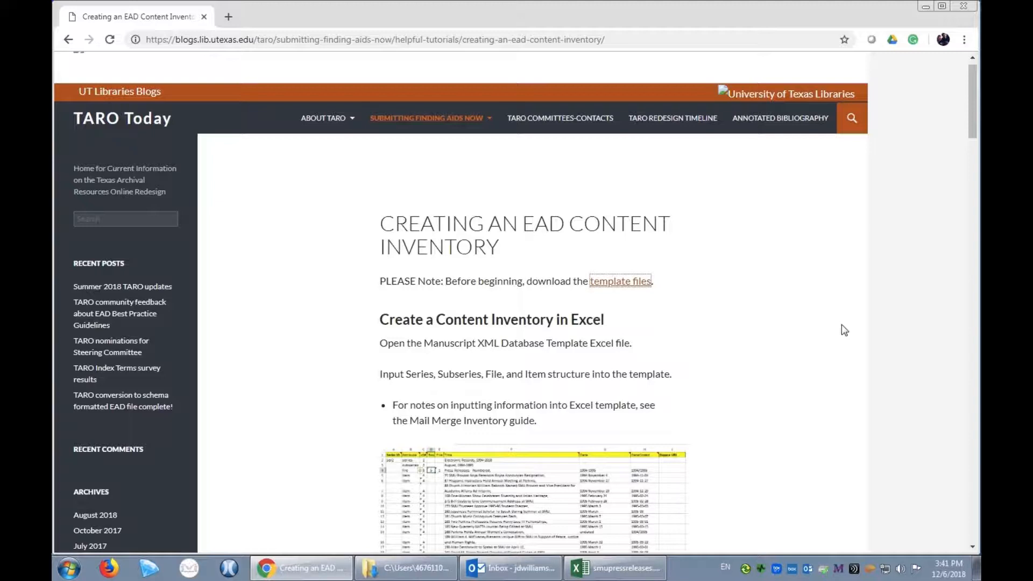
Go to the Creating an EAD Content Inventory tutorial on the TARO site and download its template files
mouse_move(458, 122)
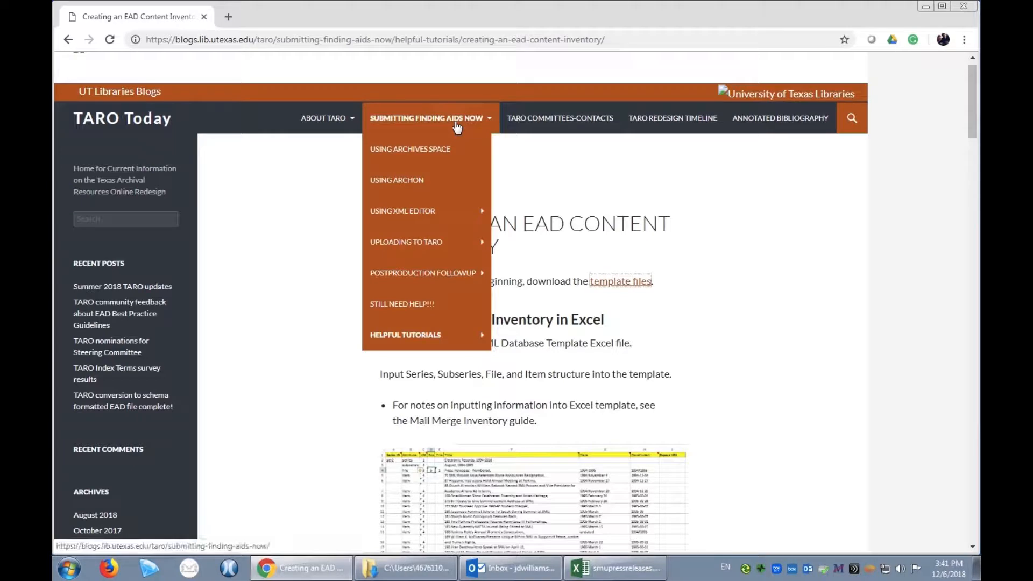
mouse_move(412, 341)
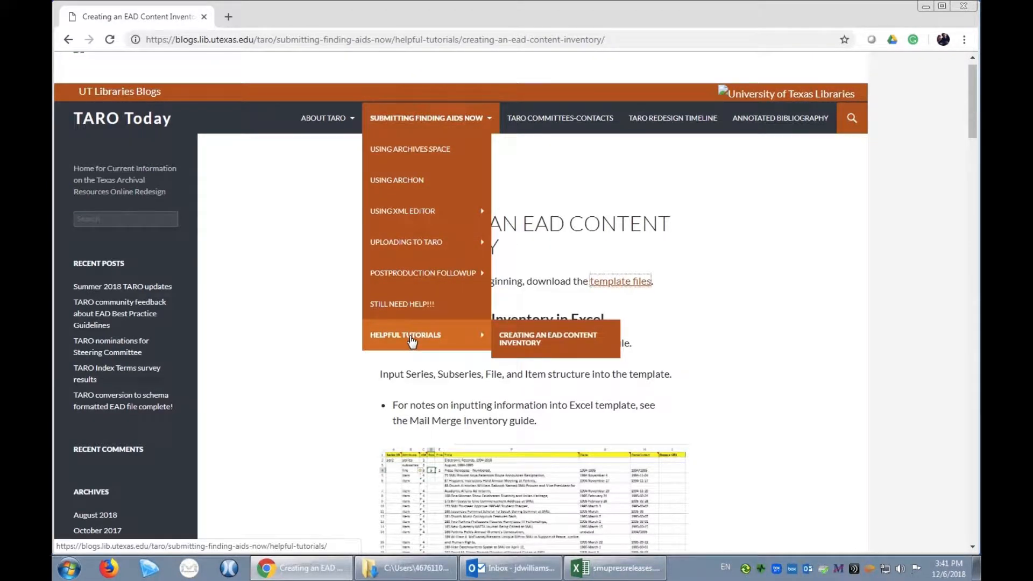
left_click(534, 339)
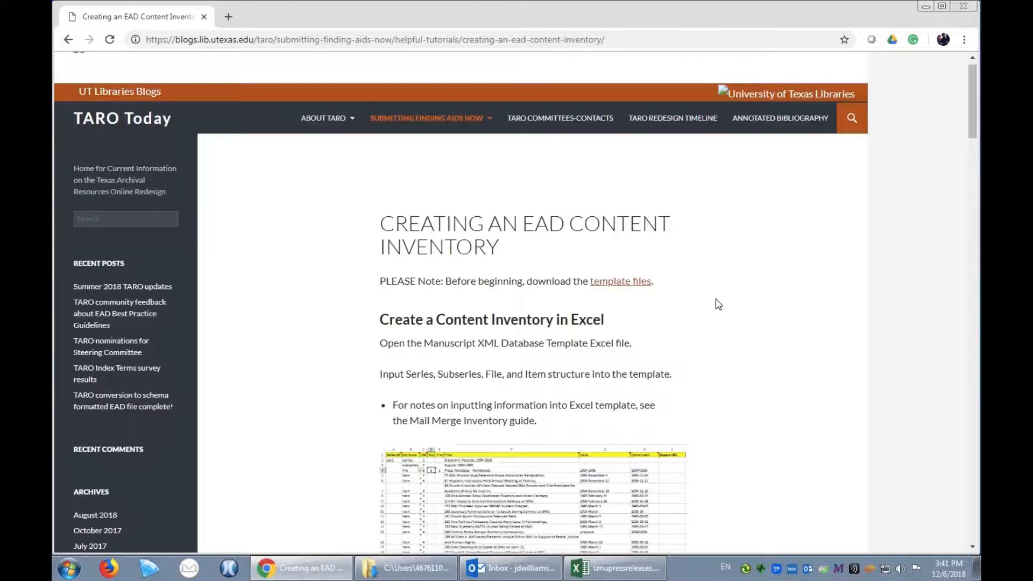
left_click(641, 282)
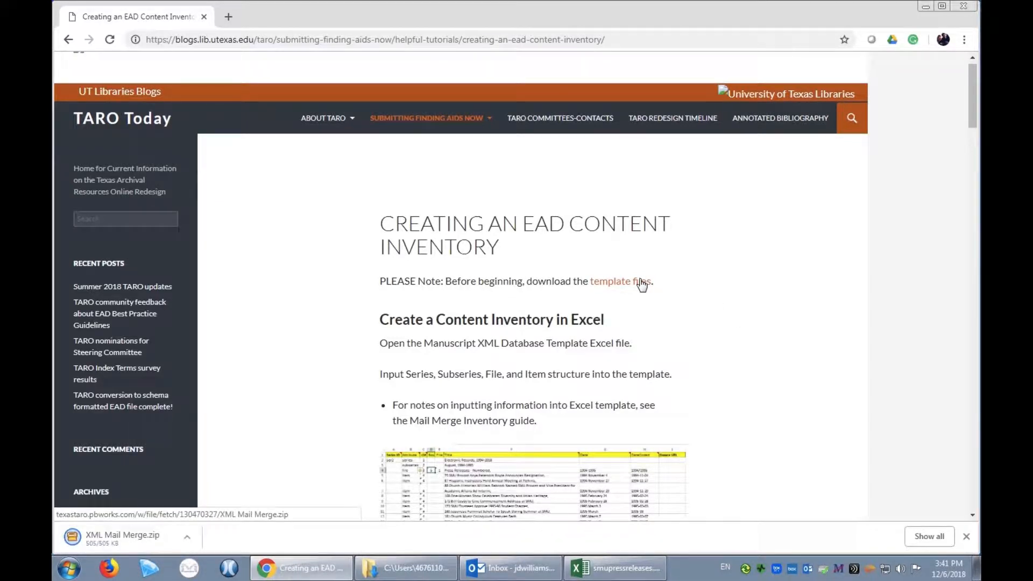
Locate the downloaded XML Mail Merge.zip in its folder and extract it there with PeaZip
left_click(188, 538)
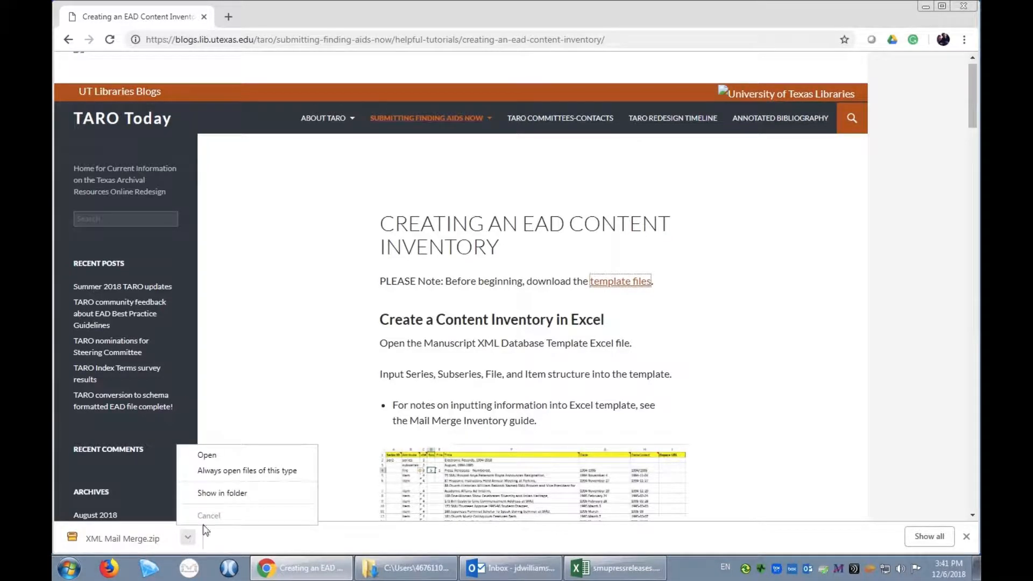
left_click(224, 493)
right_click(517, 391)
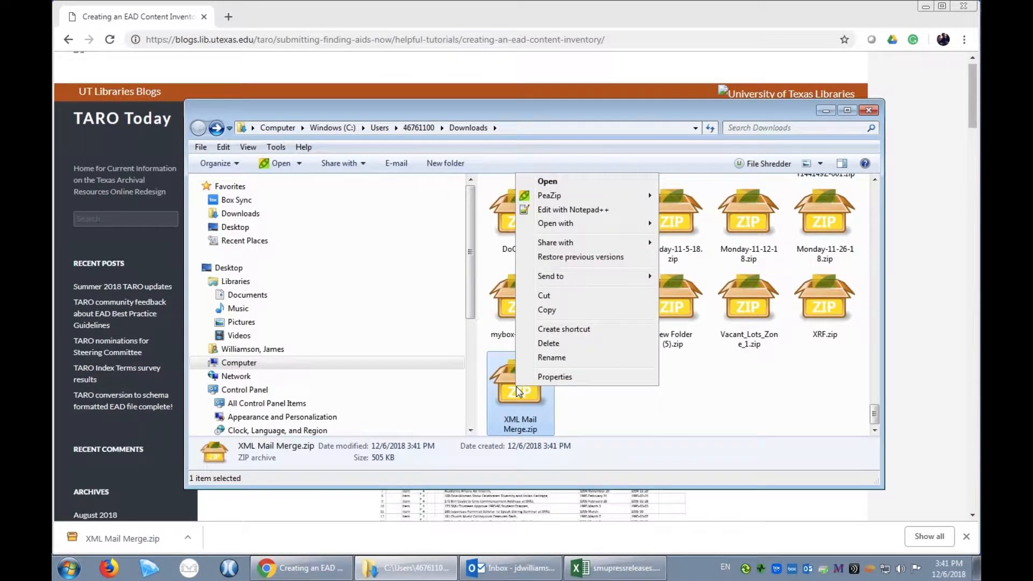
mouse_move(629, 200)
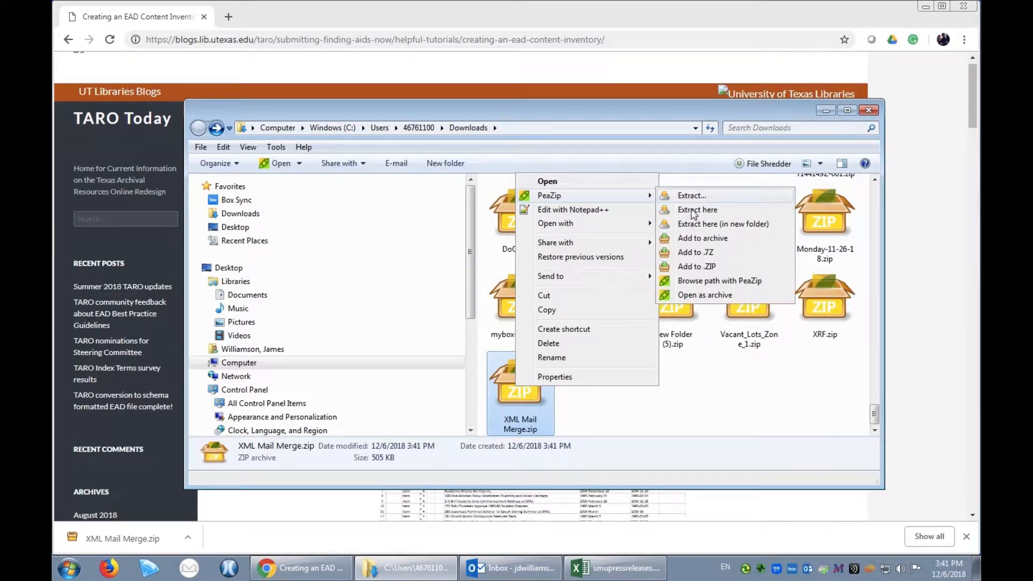
left_click(696, 212)
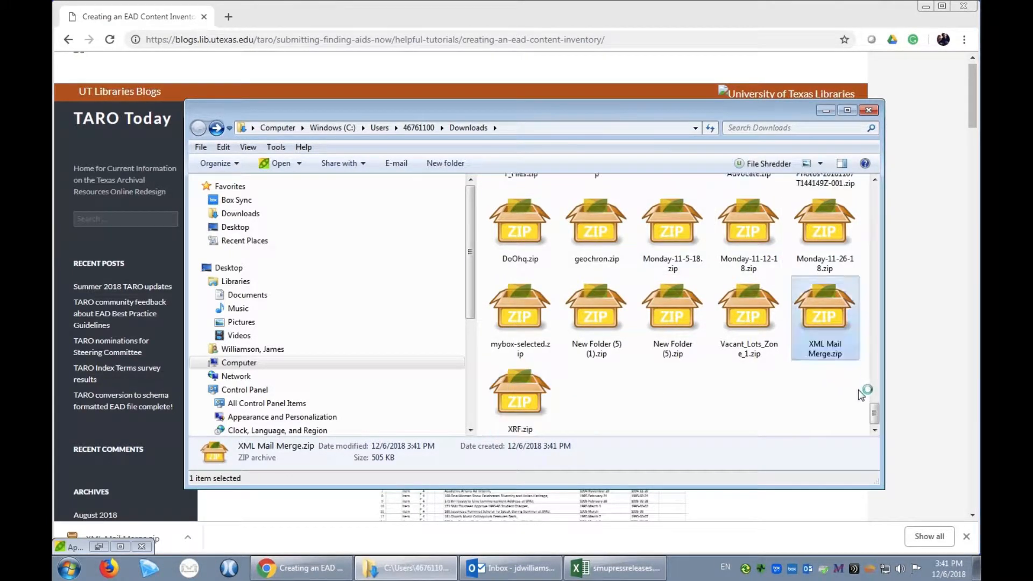
Find the extracted XML Mail Merge folder in Downloads and open it
scroll(877, 311, "up", 5)
scroll(878, 311, "up", 10)
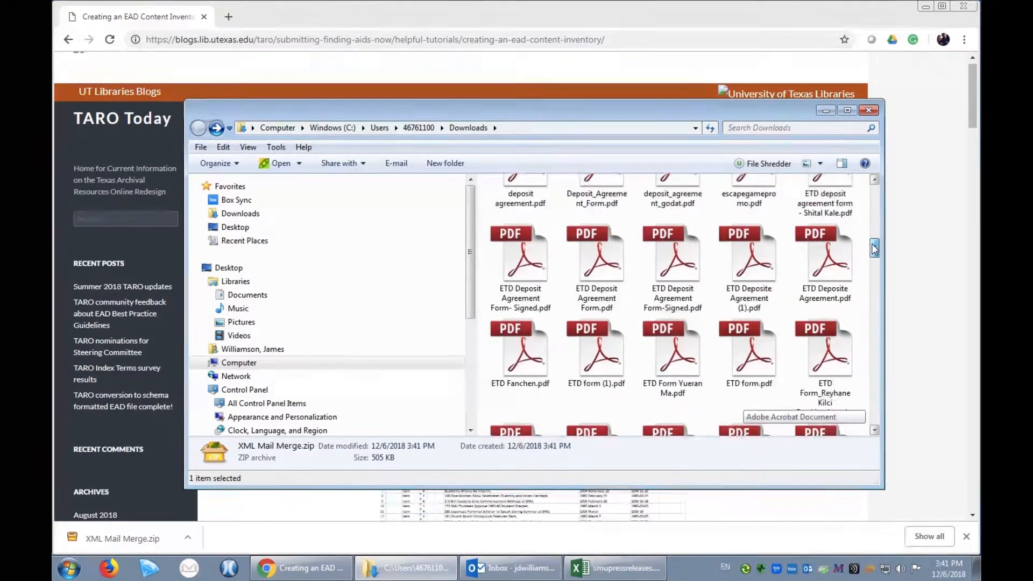
scroll(878, 201, "down", 3)
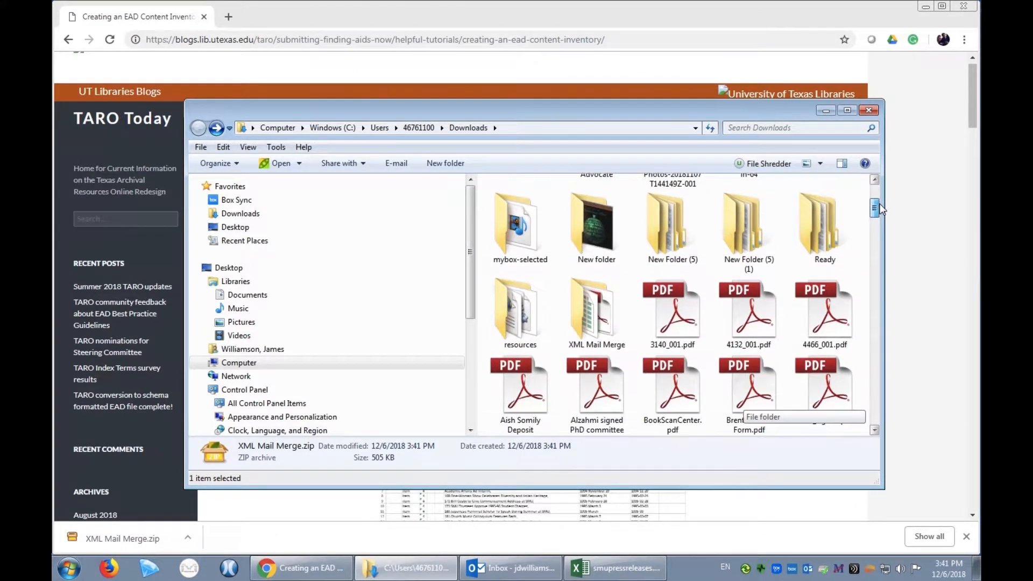
double_click(601, 311)
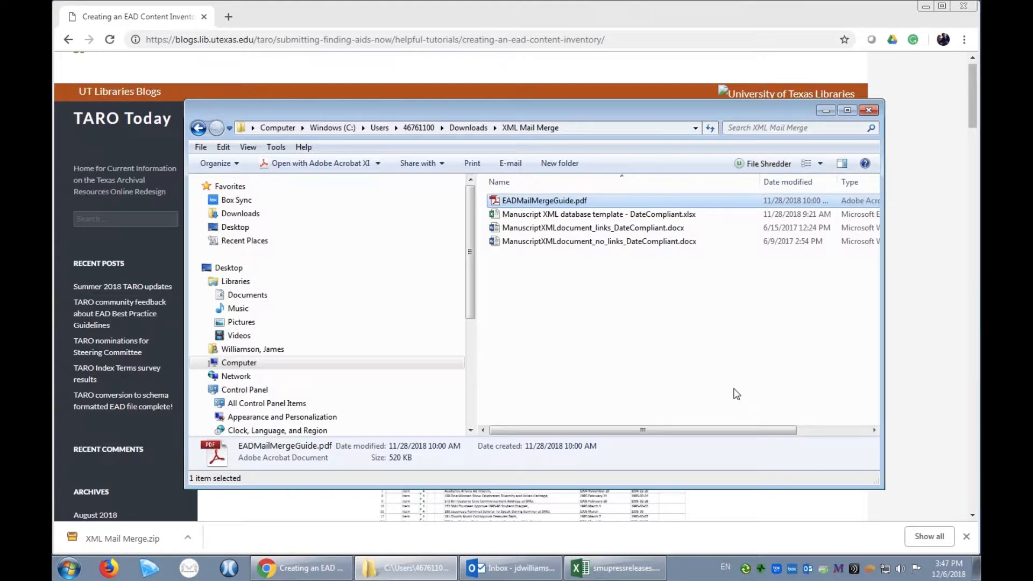
Review the Manuscript XML database template workbook and the instructions in EADMailMergeGuide.pdf, then minimize the guide and close the workbook
double_click(608, 214)
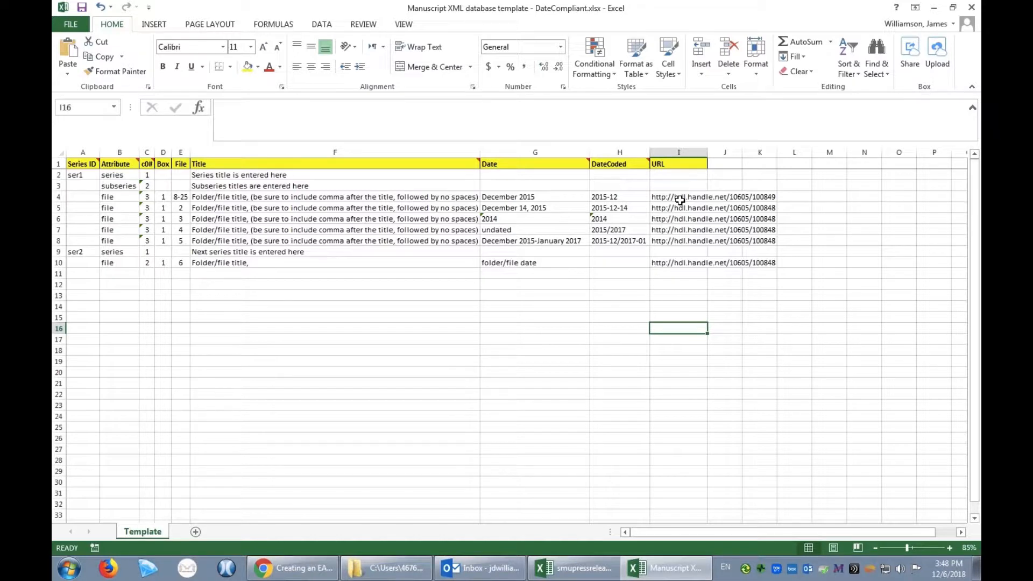
left_click(412, 569)
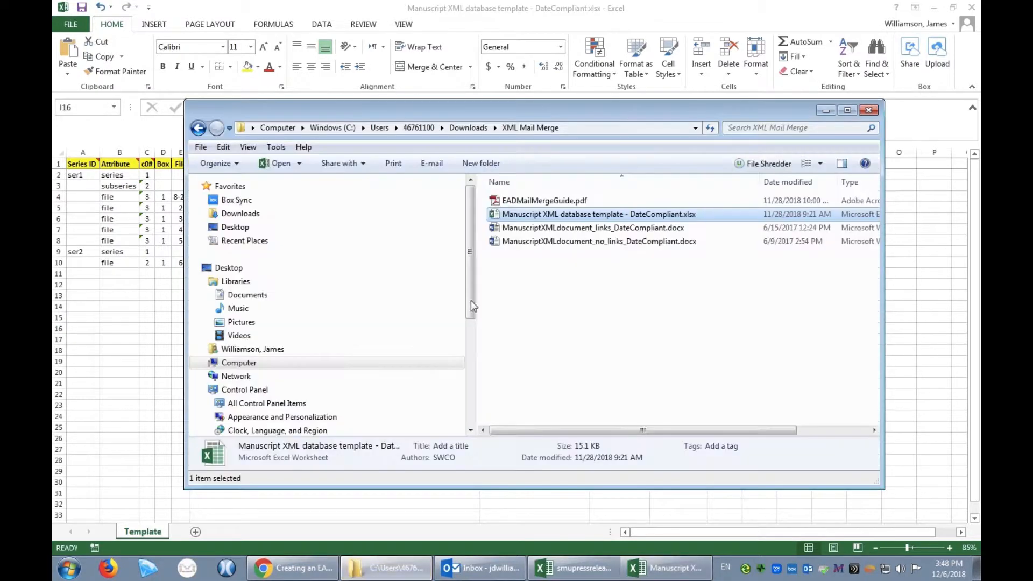
double_click(567, 205)
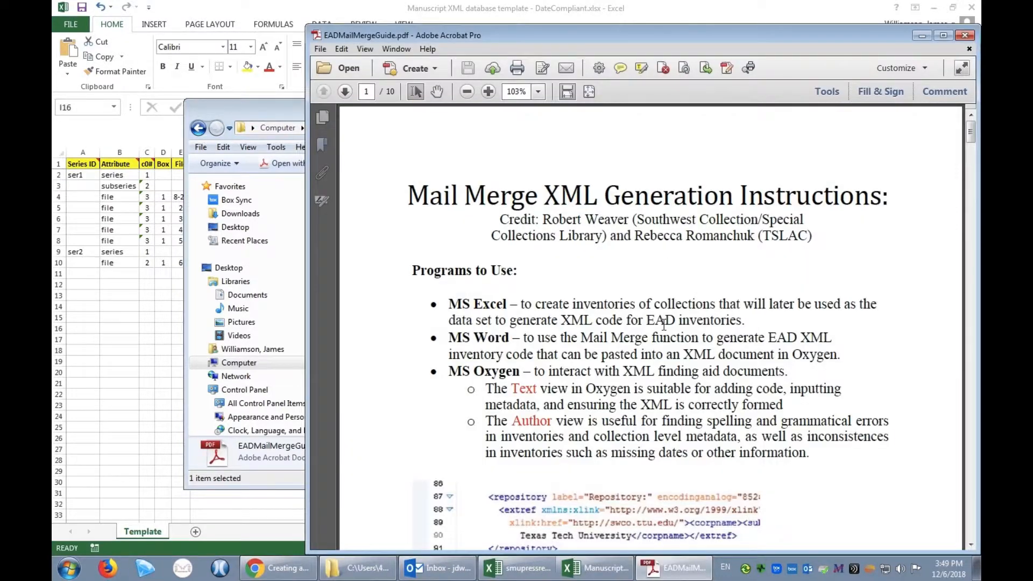
scroll(664, 326, "down", 5)
scroll(664, 326, "down", 10)
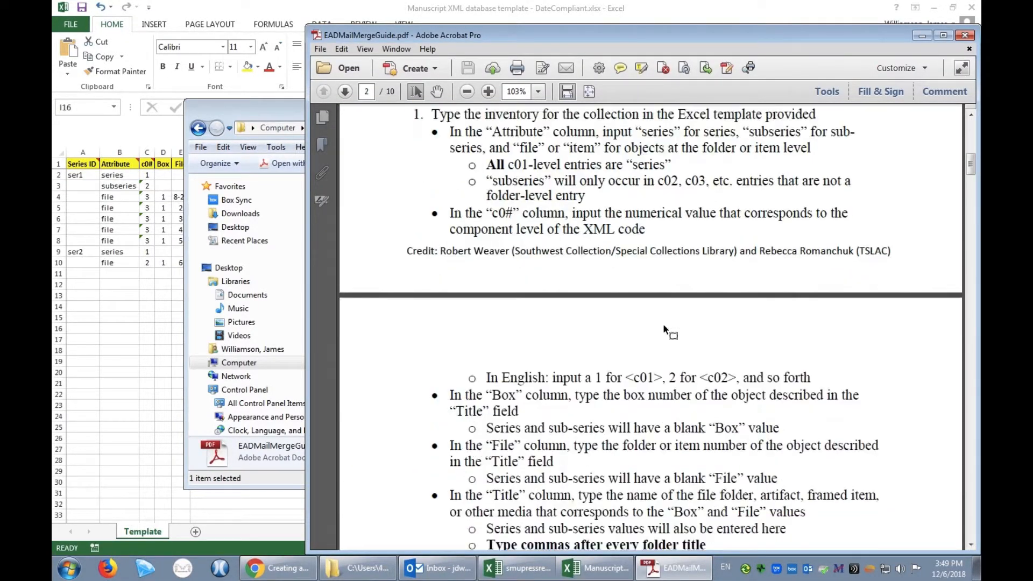
scroll(664, 326, "down", 10)
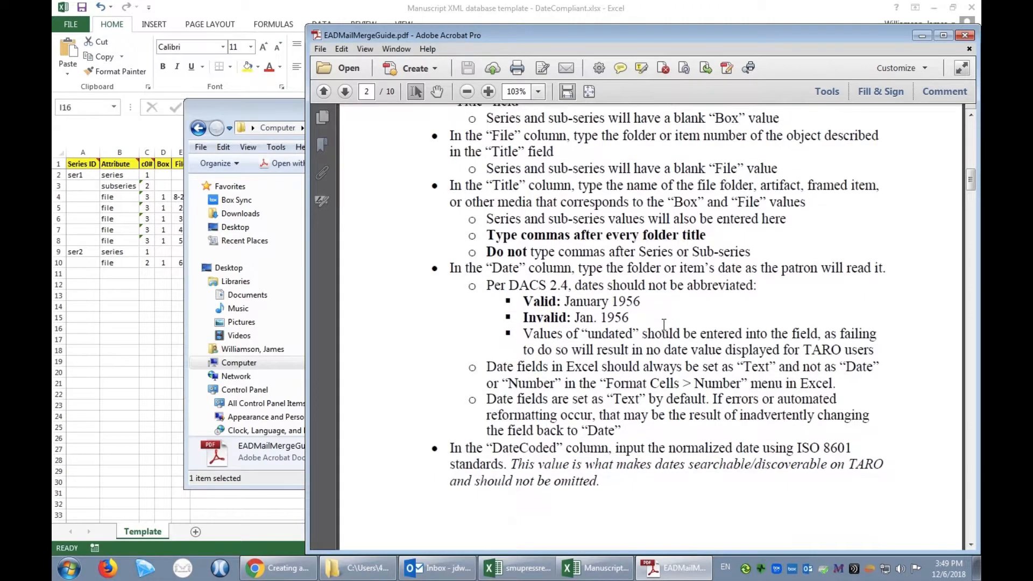
scroll(664, 326, "down", 10)
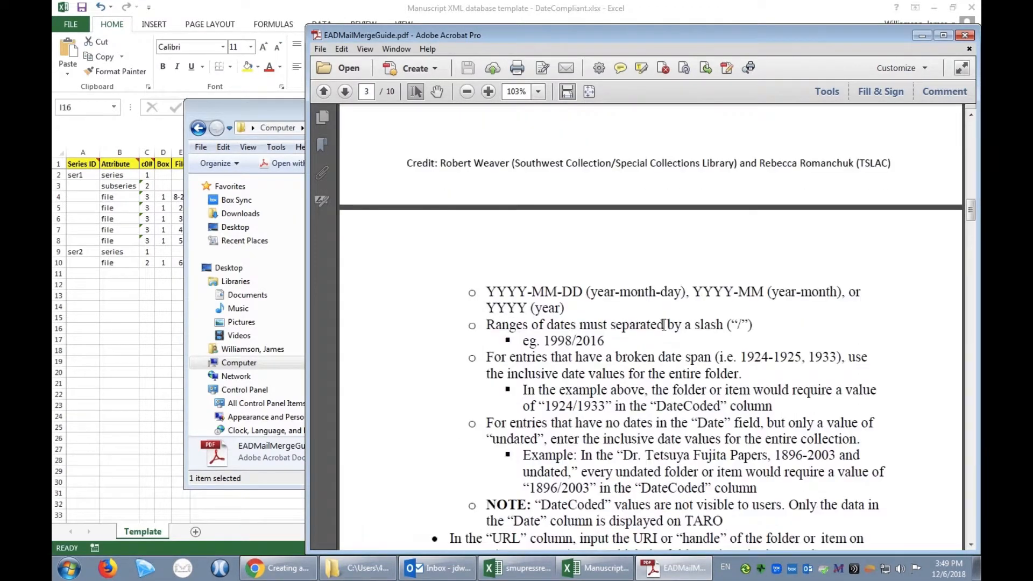
scroll(664, 325, "down", 10)
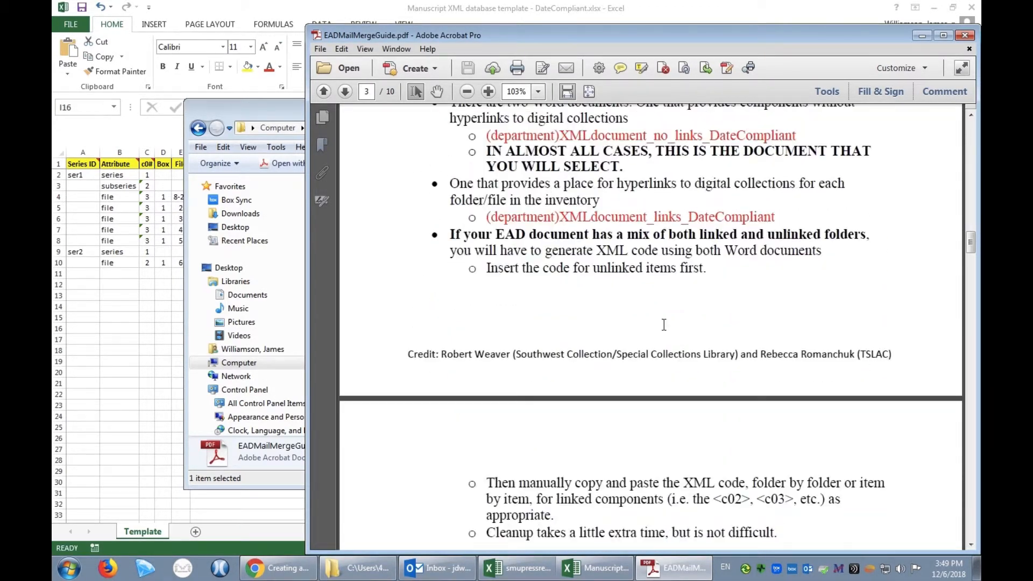
scroll(664, 326, "down", 5)
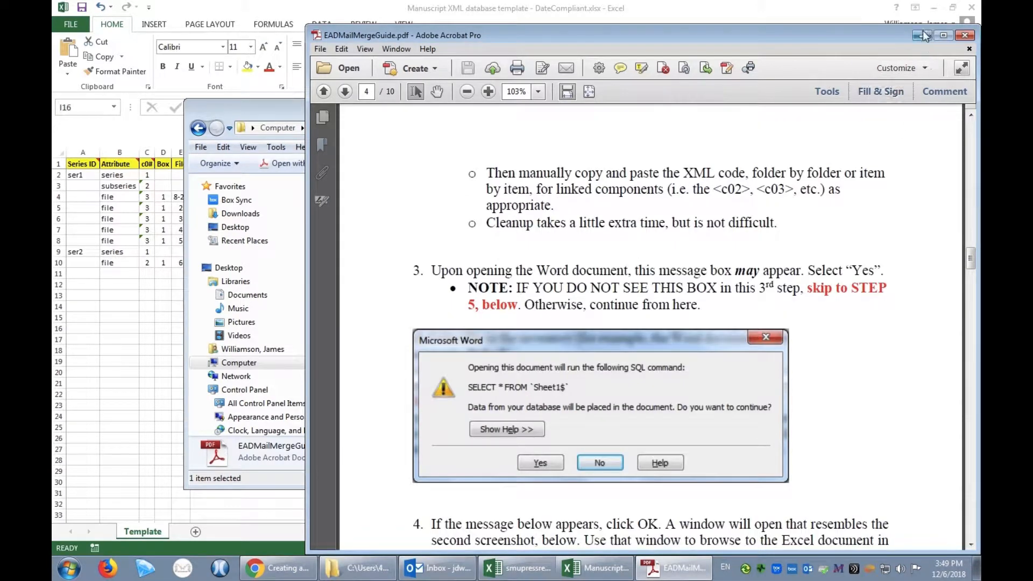
left_click(923, 36)
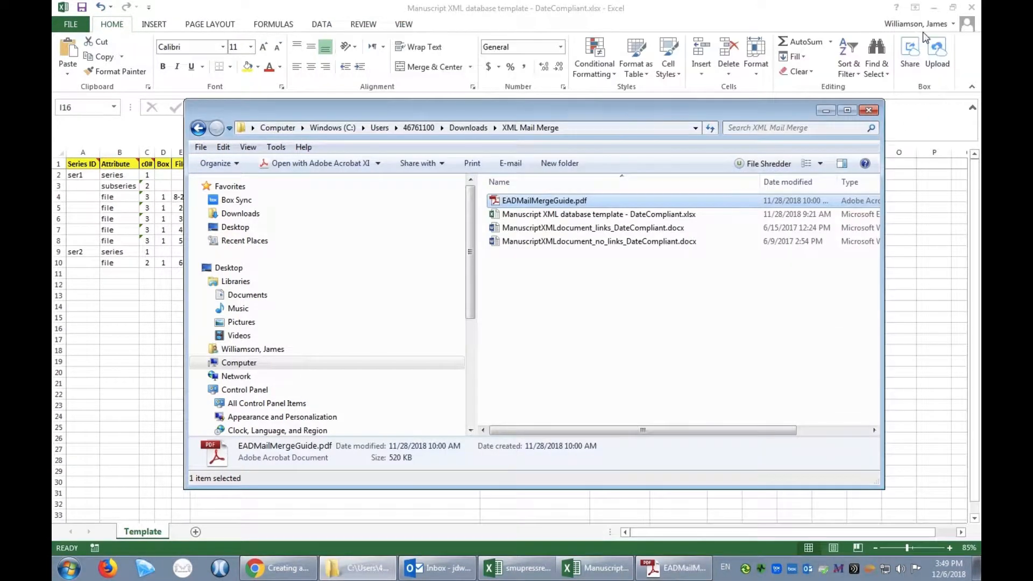
left_click(972, 9)
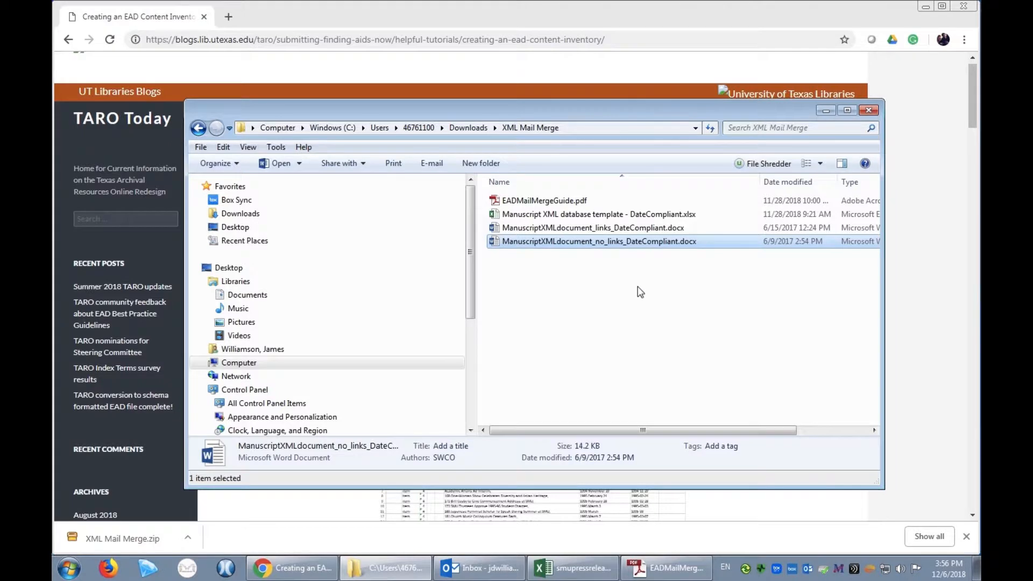
Open ManuscriptXMLdocument_no_links_DateCompliant.docx, allow its SQL command and choose smupressreleases.xlsx as the data source
double_click(619, 243)
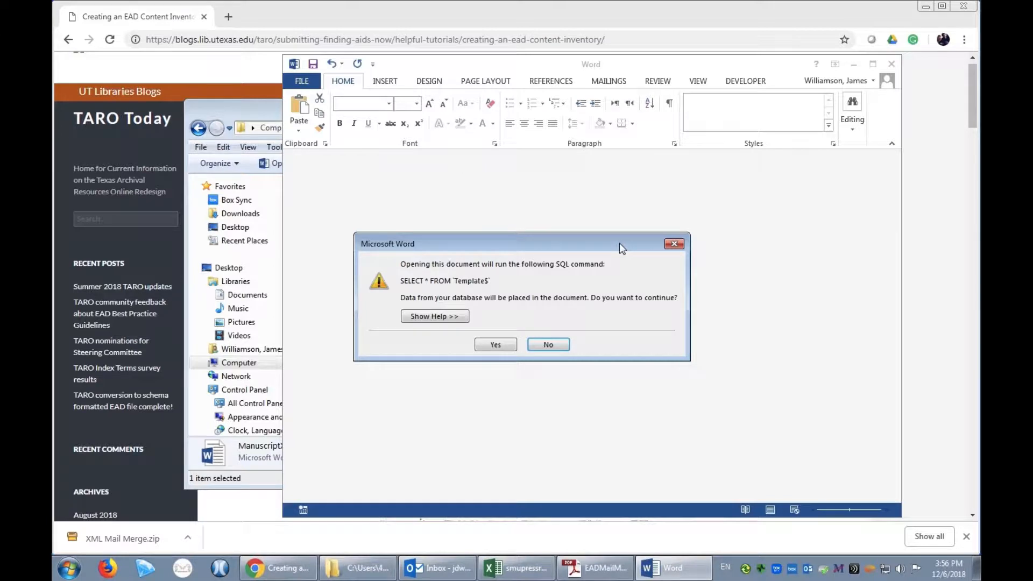
left_click(496, 345)
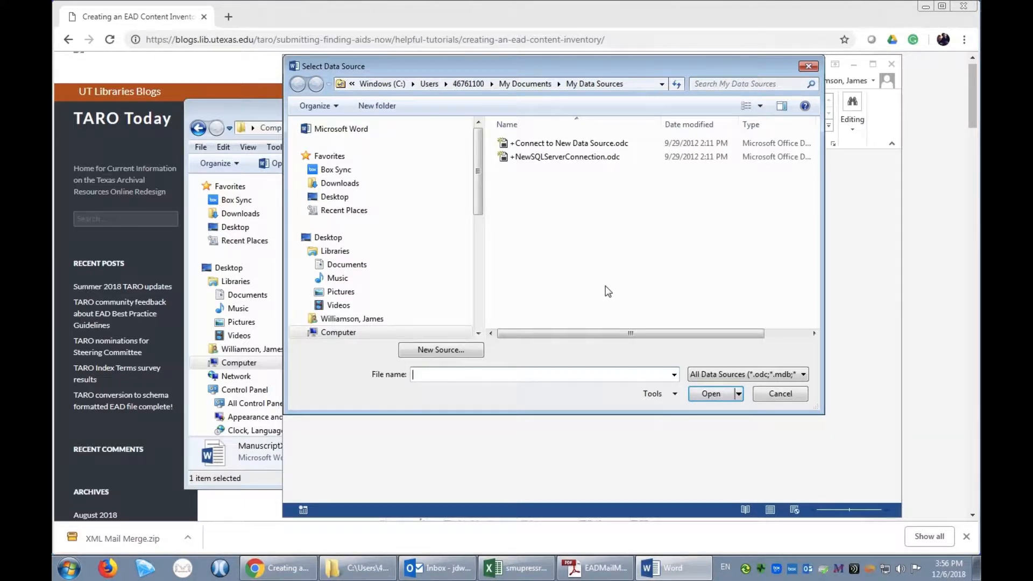
left_click(347, 202)
left_click(579, 327)
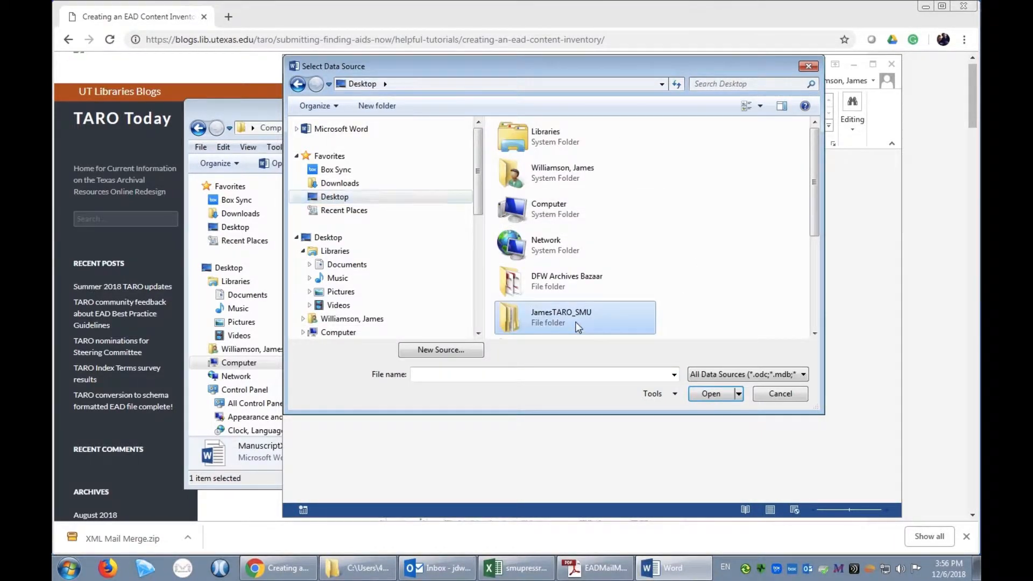
double_click(578, 328)
double_click(554, 144)
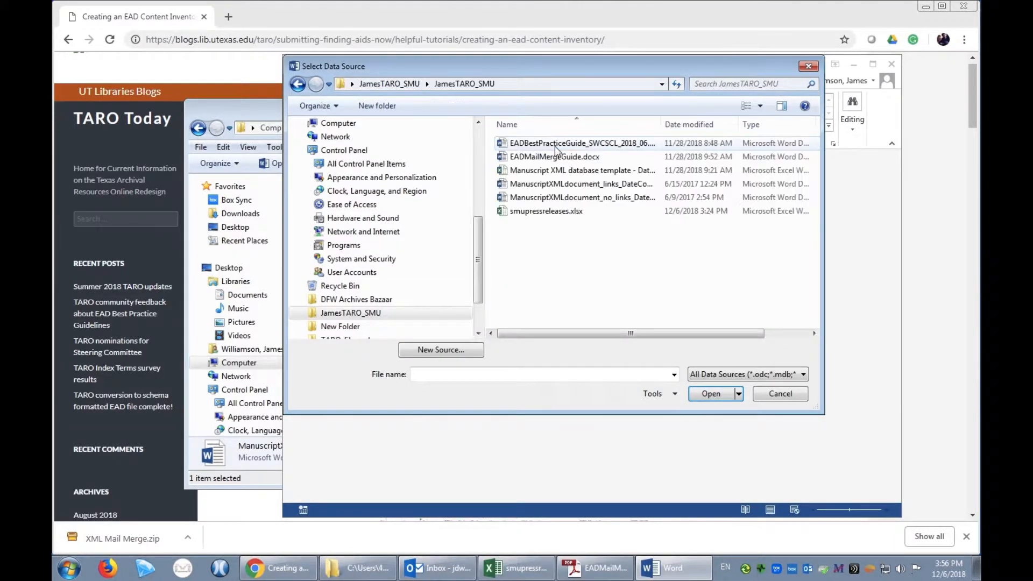
left_click(569, 212)
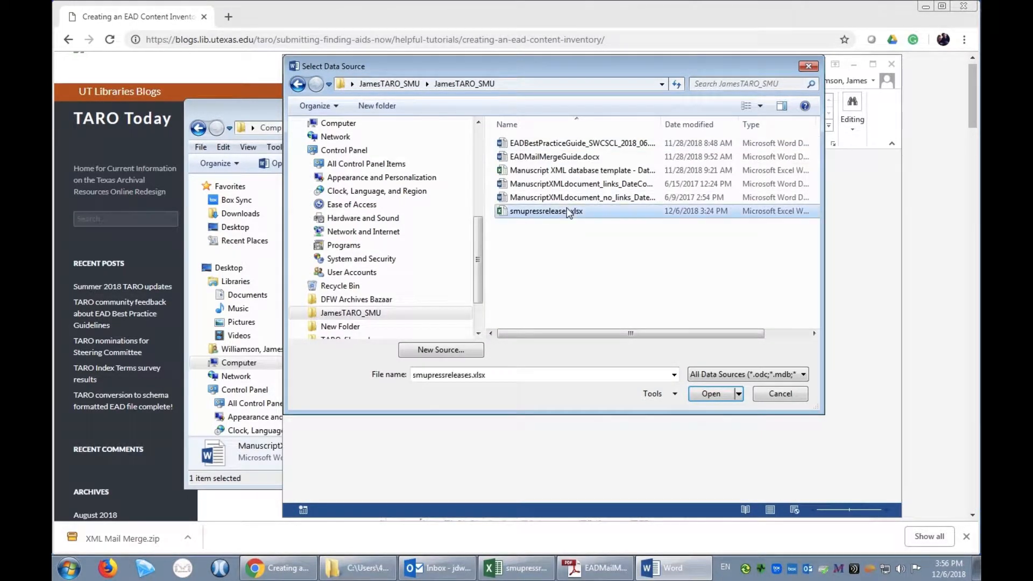
left_click(711, 394)
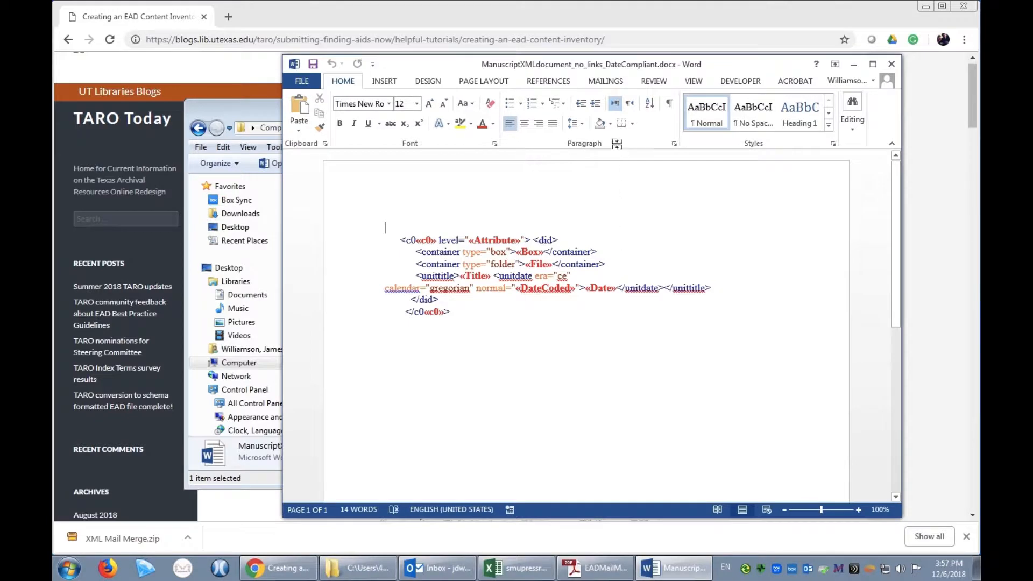
Set the mail merge recipients from the existing list smupressreleases.xlsx, using the Template$ table with column headers in the first row
left_click(606, 81)
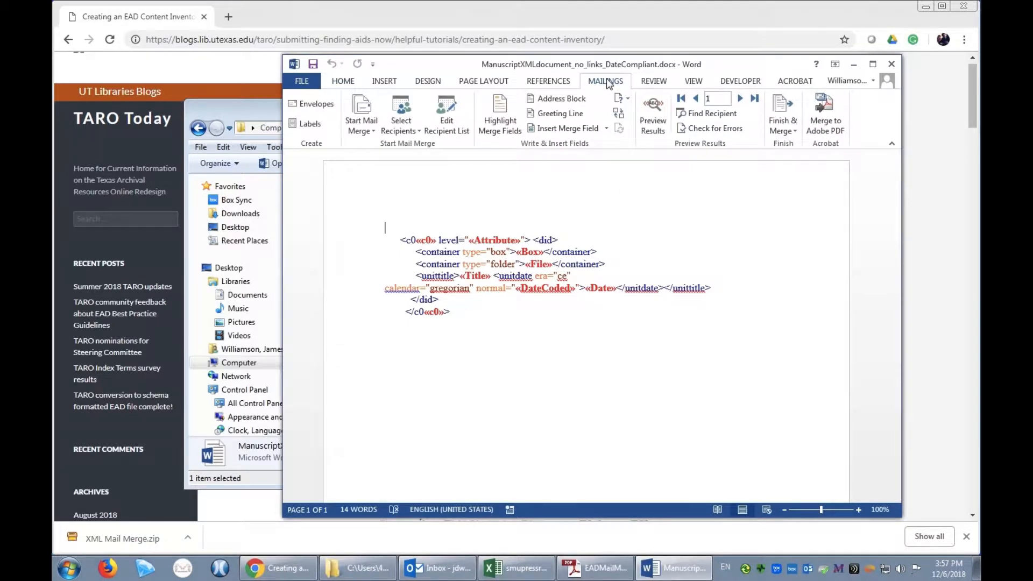
left_click(407, 132)
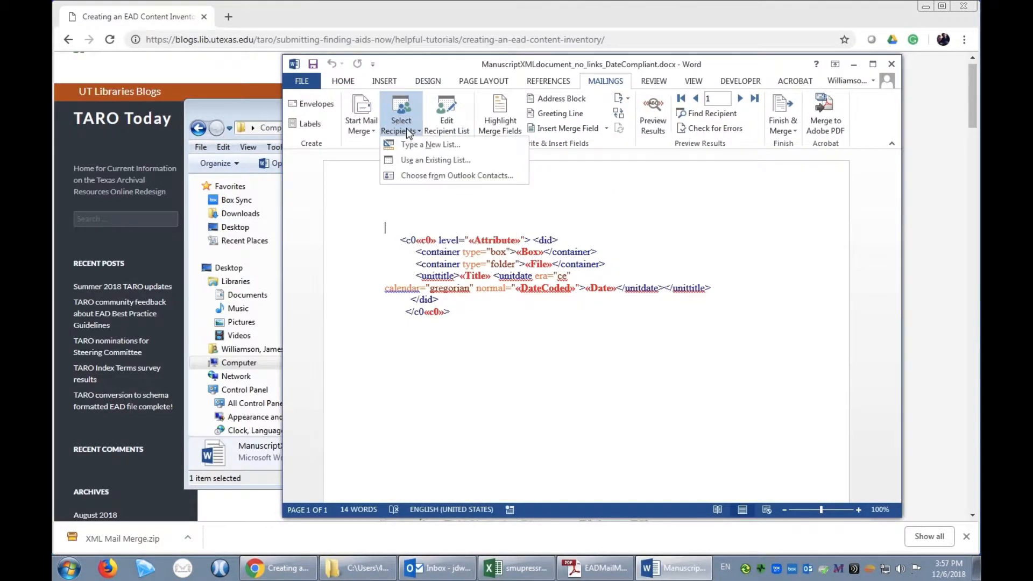
left_click(428, 160)
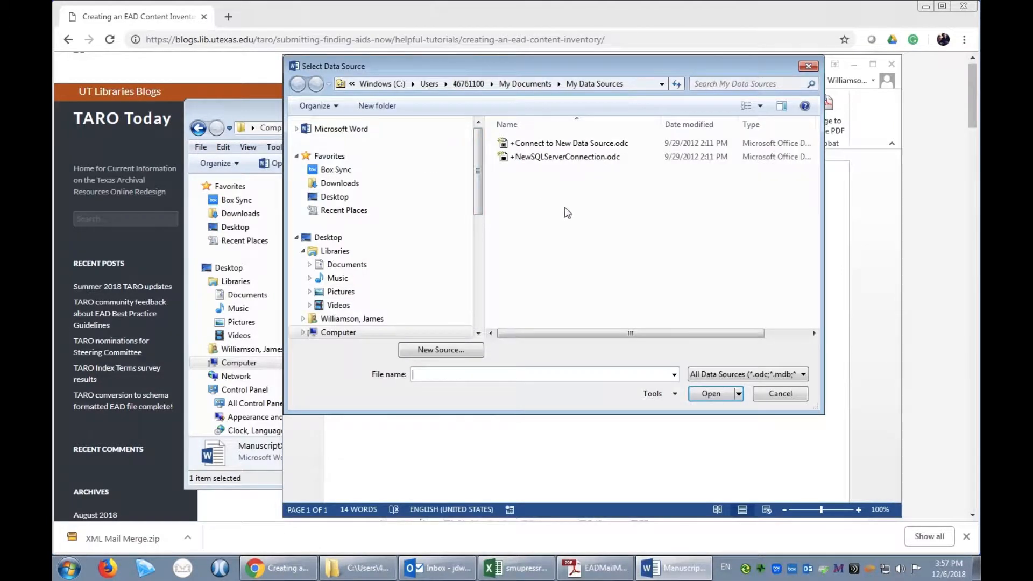
left_click(345, 200)
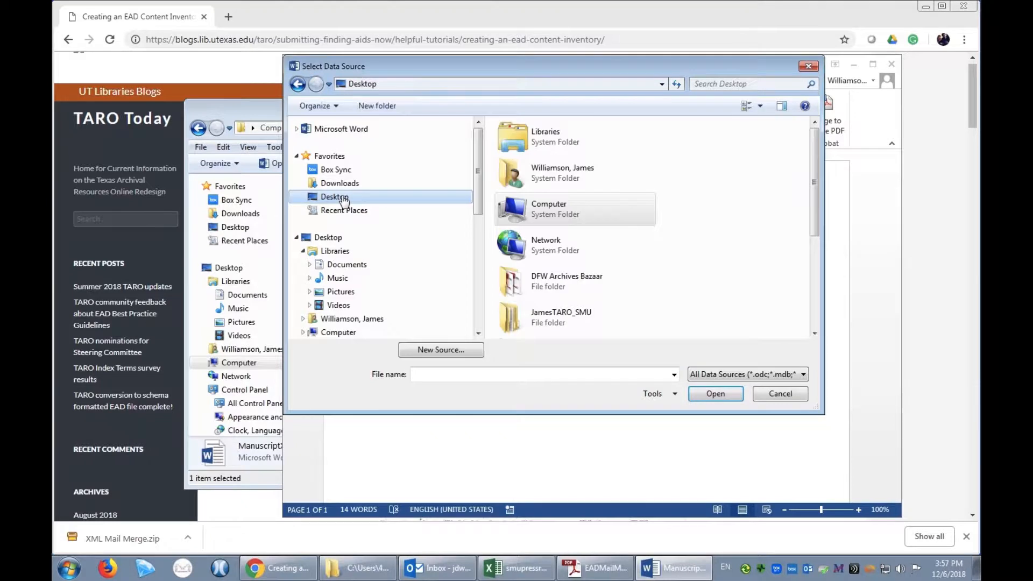
double_click(572, 313)
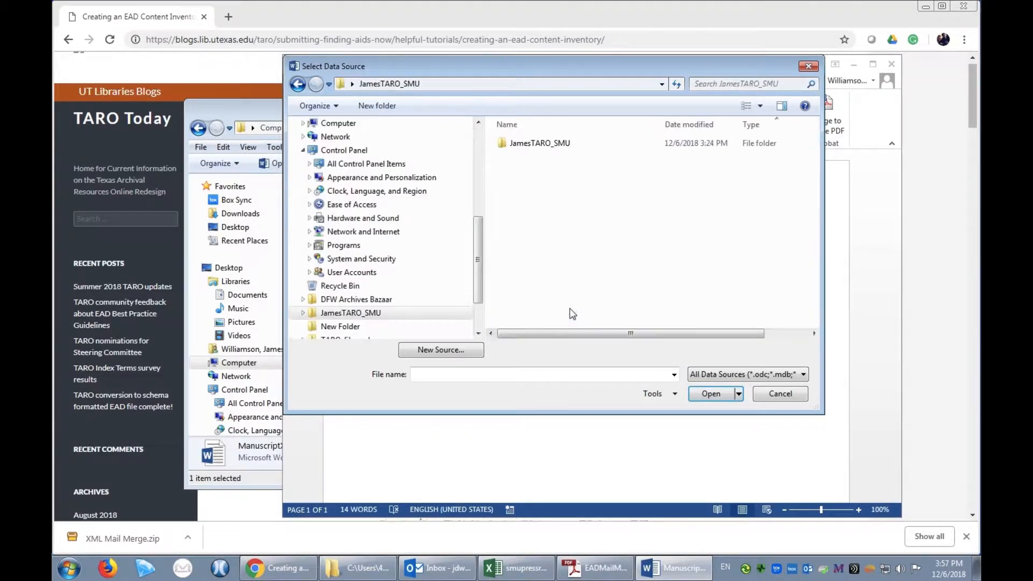
double_click(557, 147)
left_click(543, 211)
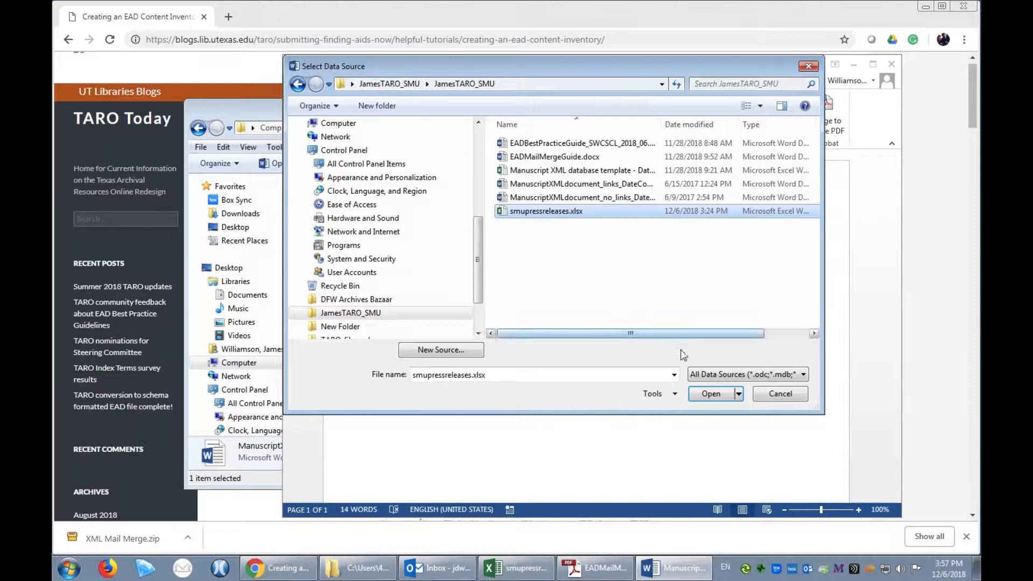
left_click(711, 394)
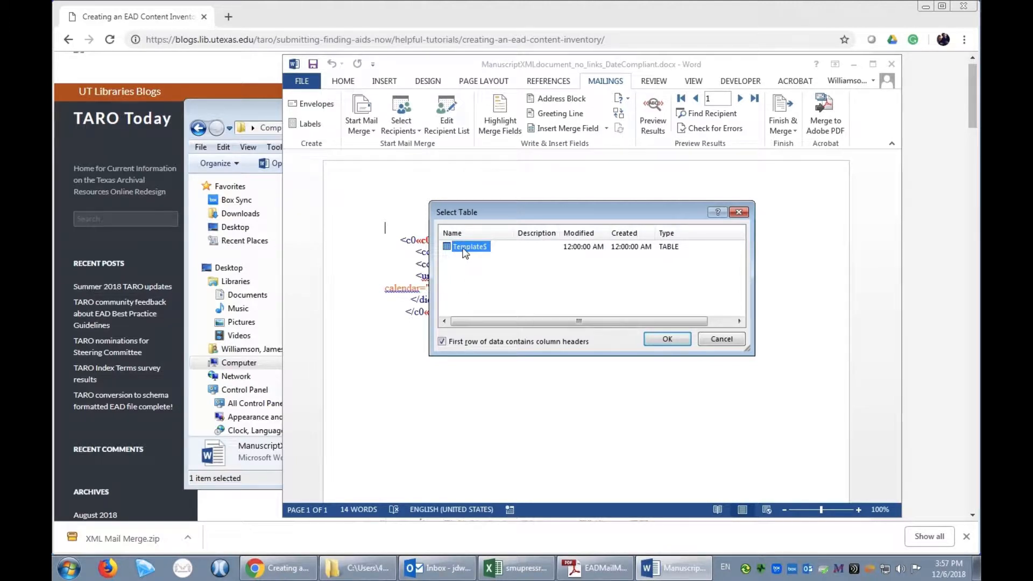
left_click(668, 340)
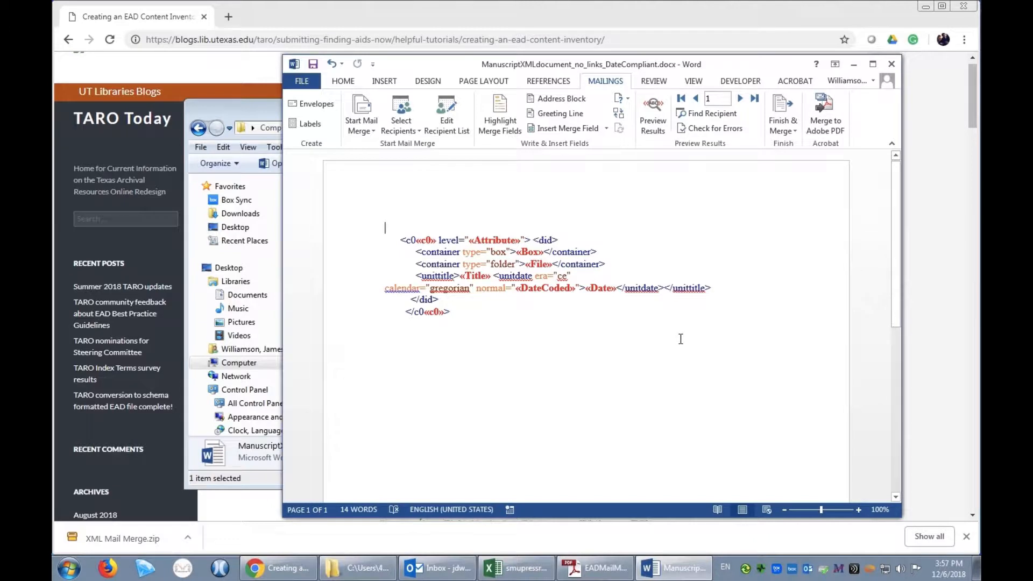
Merge all records into a new document for individual editing and look through the generated XML component entries
left_click(793, 126)
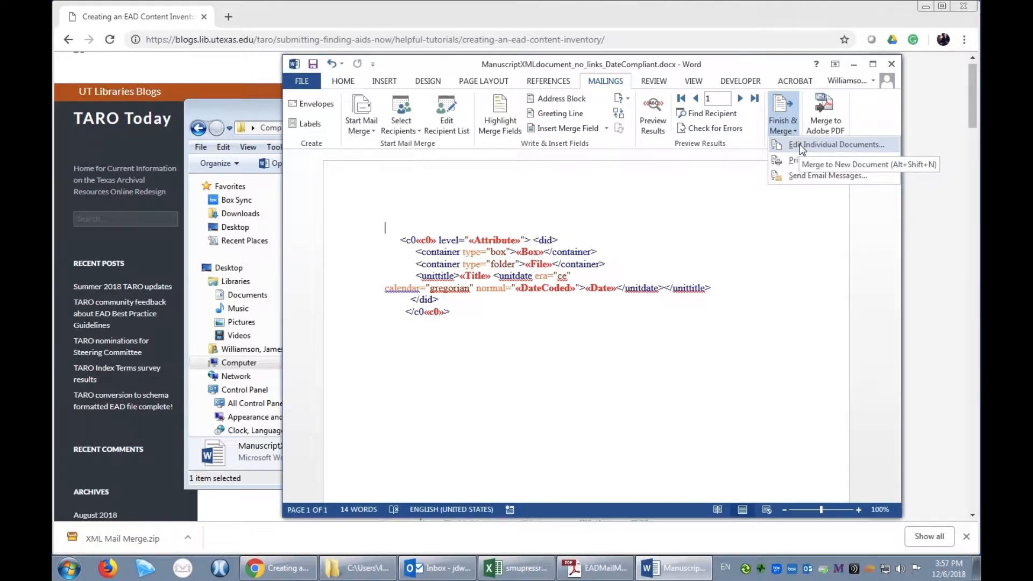
left_click(800, 144)
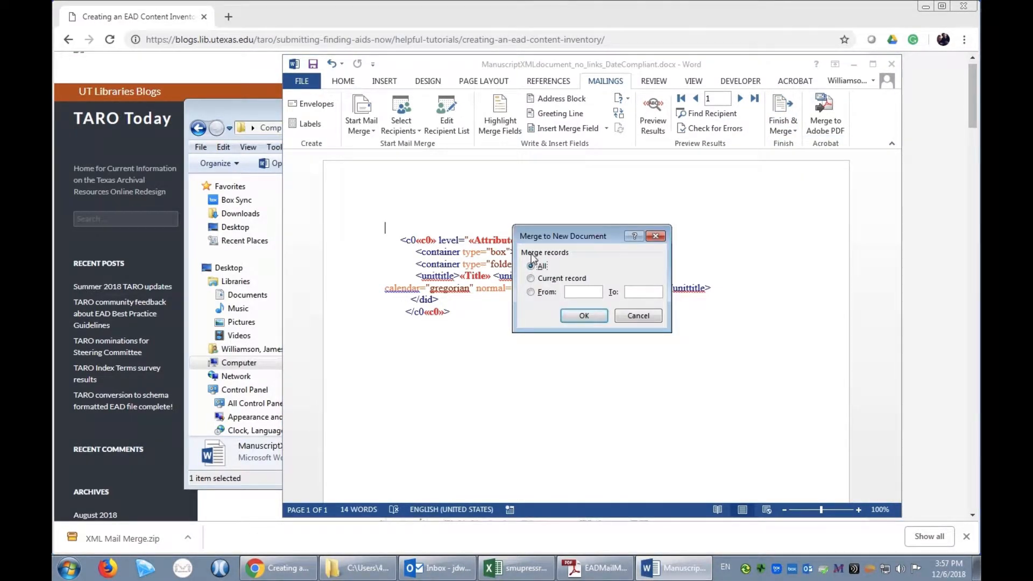
left_click(585, 316)
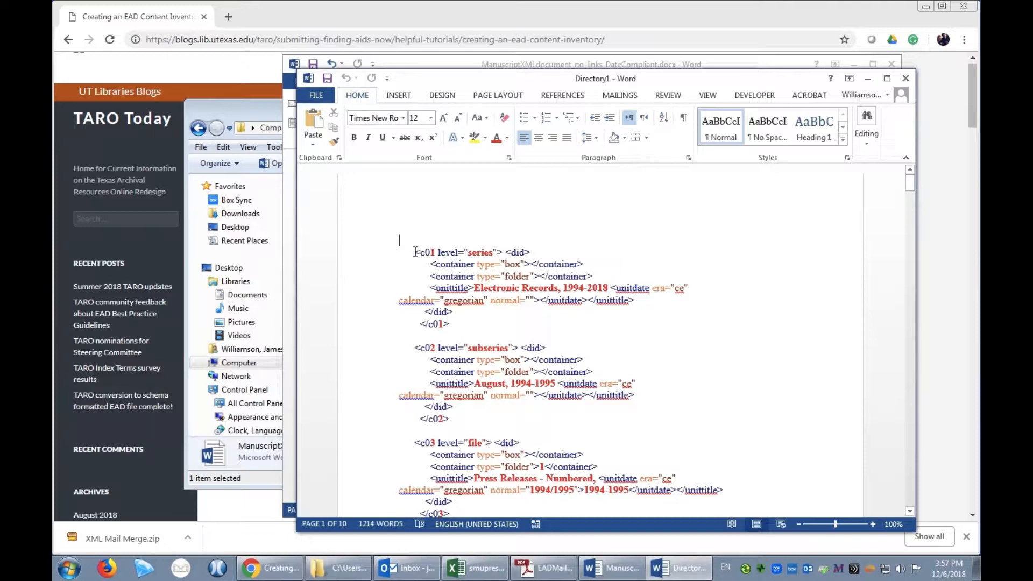
scroll(565, 329, "down", 10)
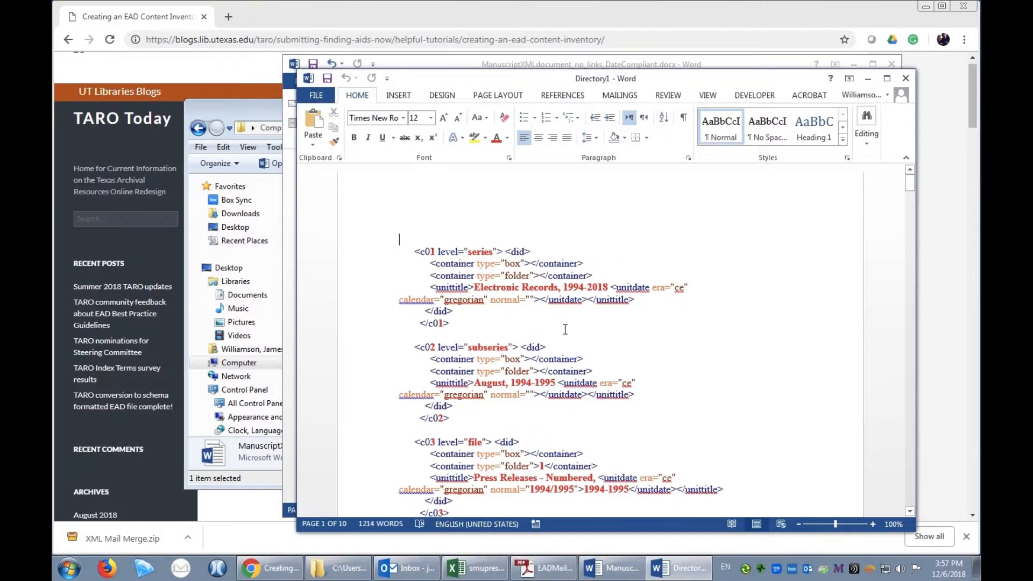
scroll(565, 330, "down", 8)
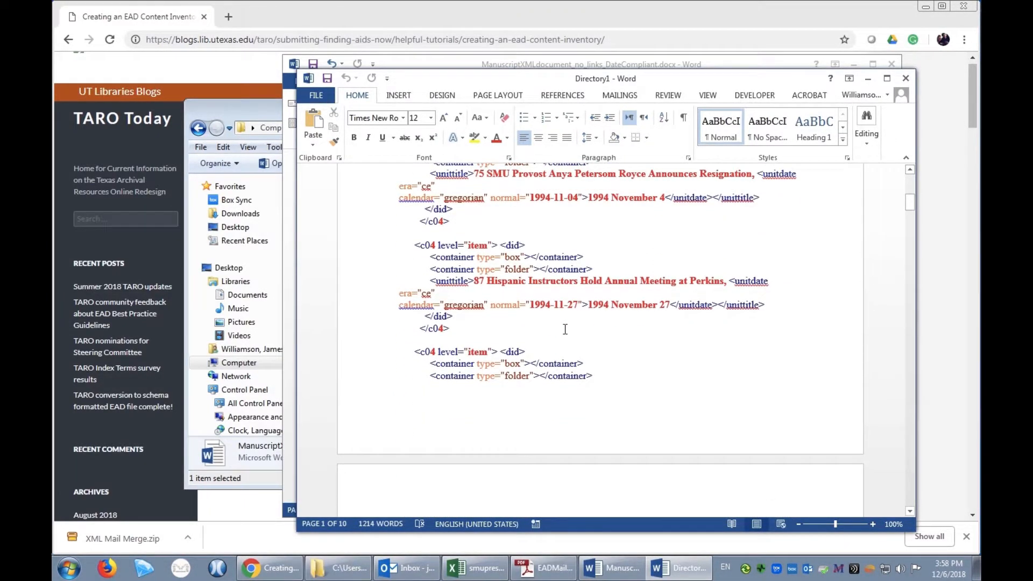
scroll(565, 329, "down", 15)
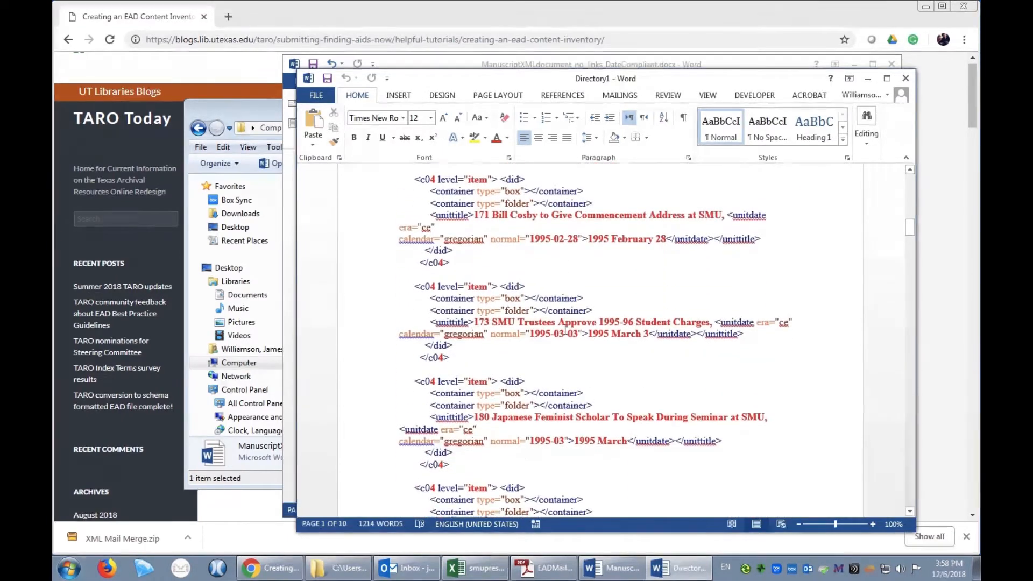
scroll(565, 329, "down", 15)
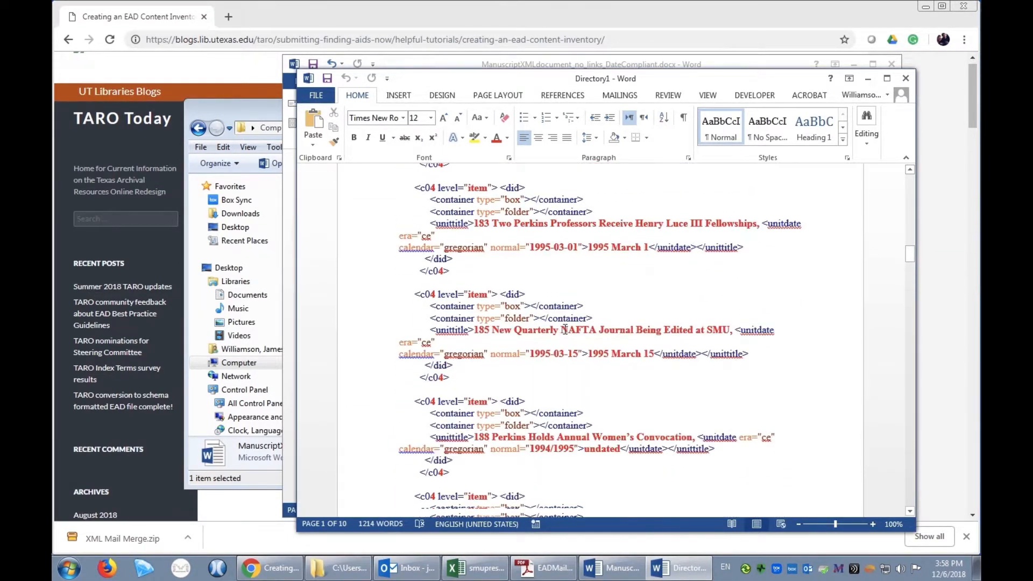
scroll(565, 329, "down", 15)
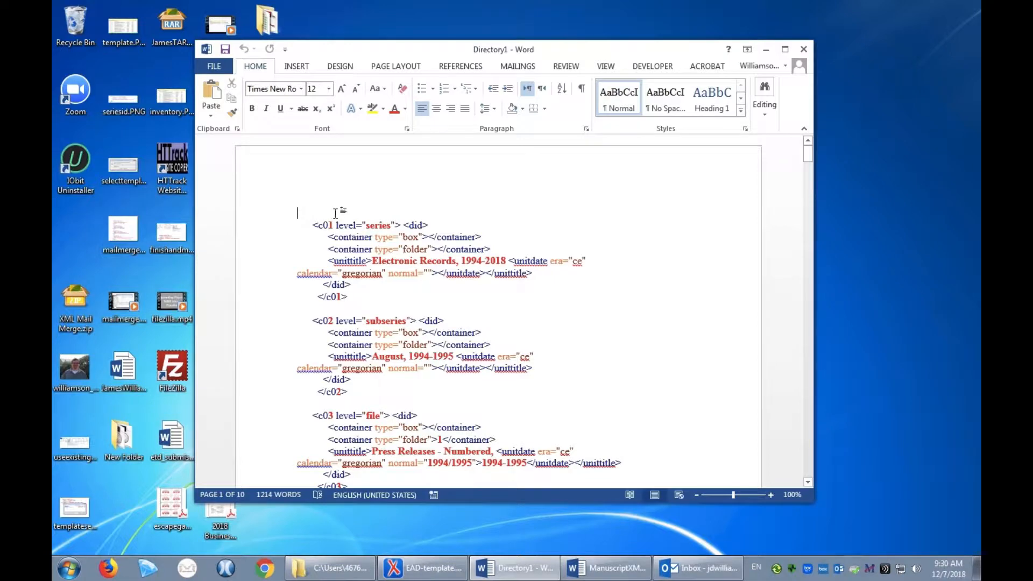
Copy the entire merged XML from the new Word document and switch to EAD-template.xml in oXygen XML Editor
left_click_drag(311, 223, 607, 538)
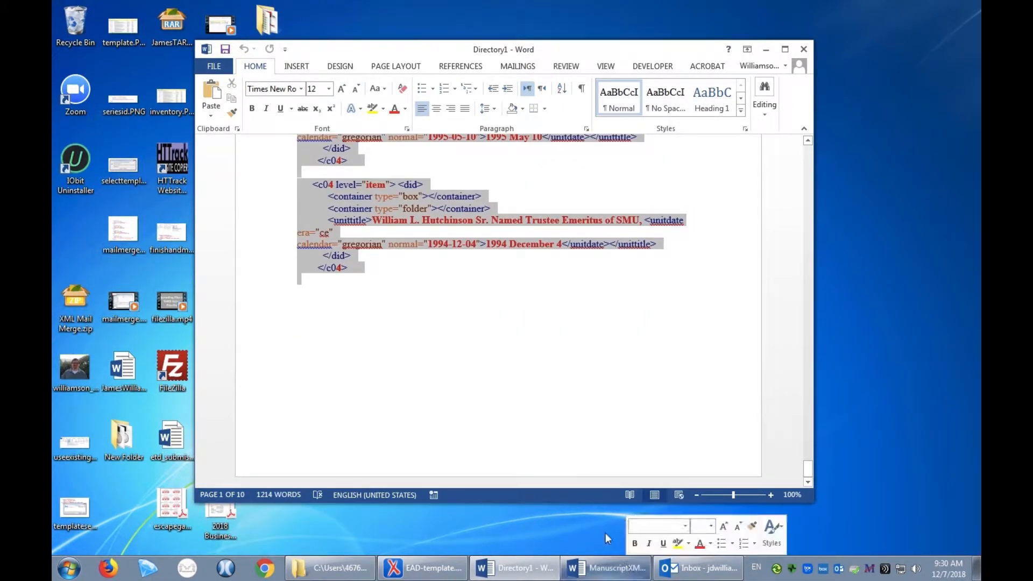
right_click(359, 204)
left_click(390, 222)
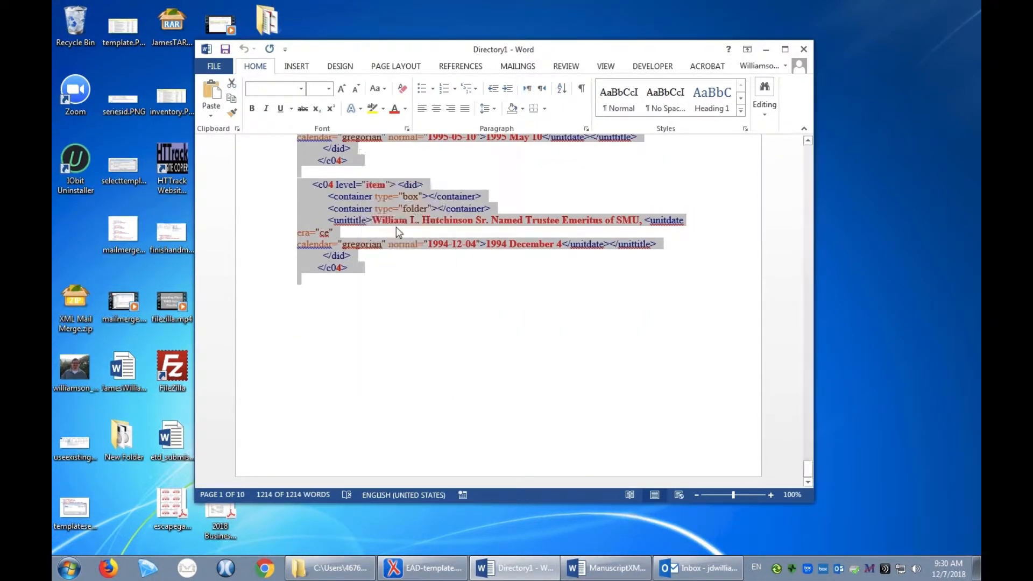
left_click(435, 573)
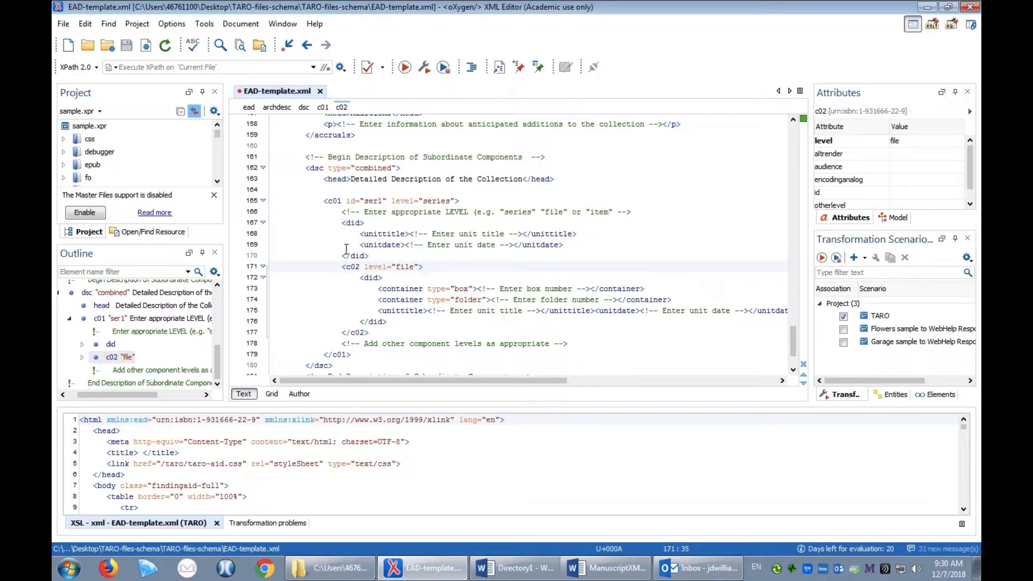
Replace the sample c01 component block under Detailed Description of the Collection with the copied merge XML
left_click_drag(325, 200, 396, 353)
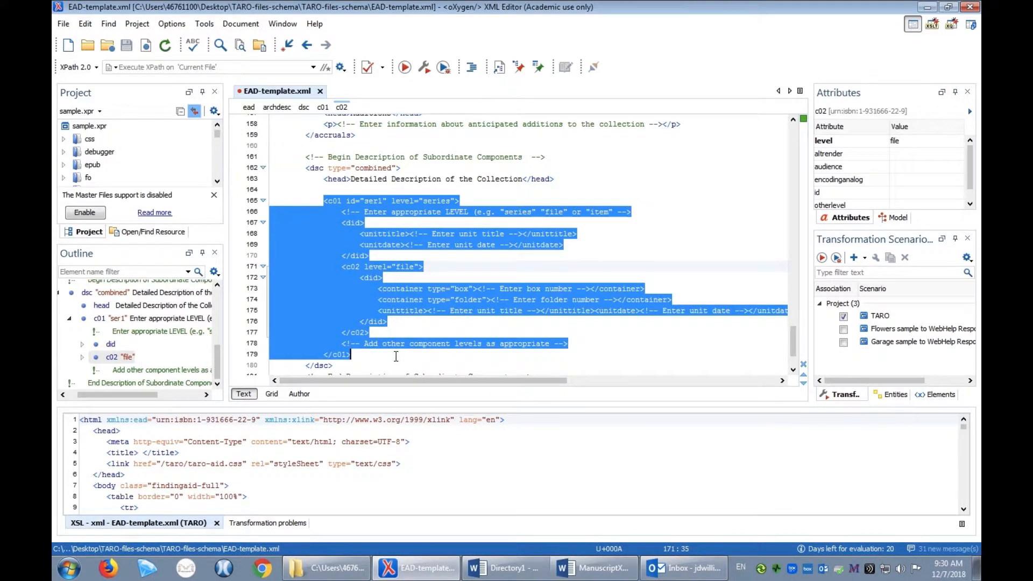
key("Delete")
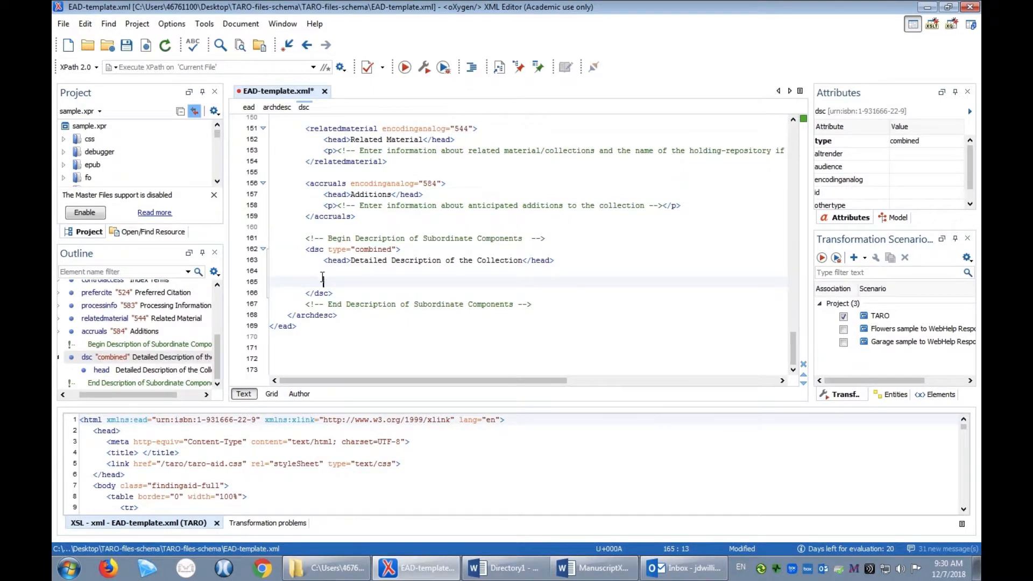
right_click(321, 279)
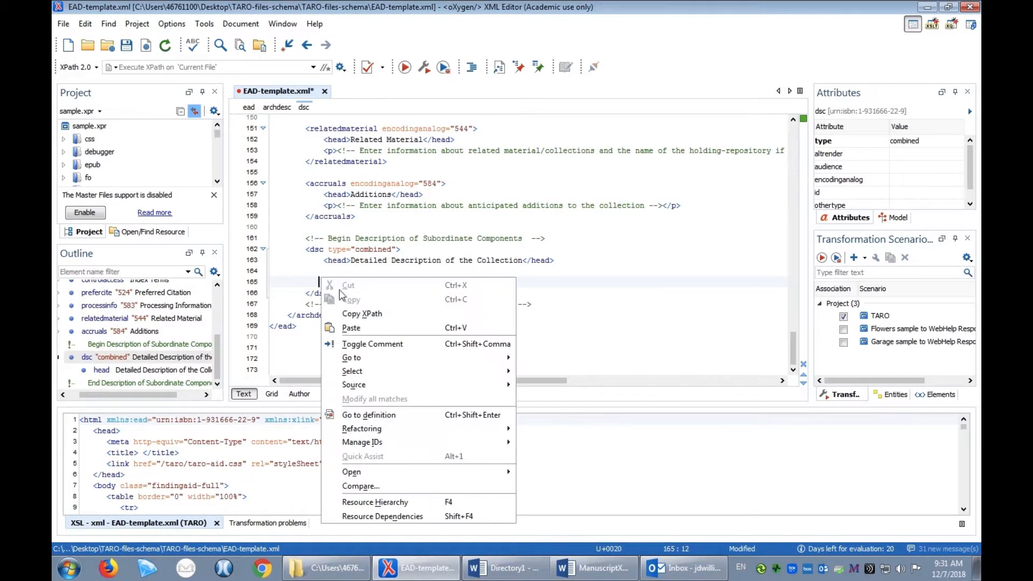
left_click(350, 327)
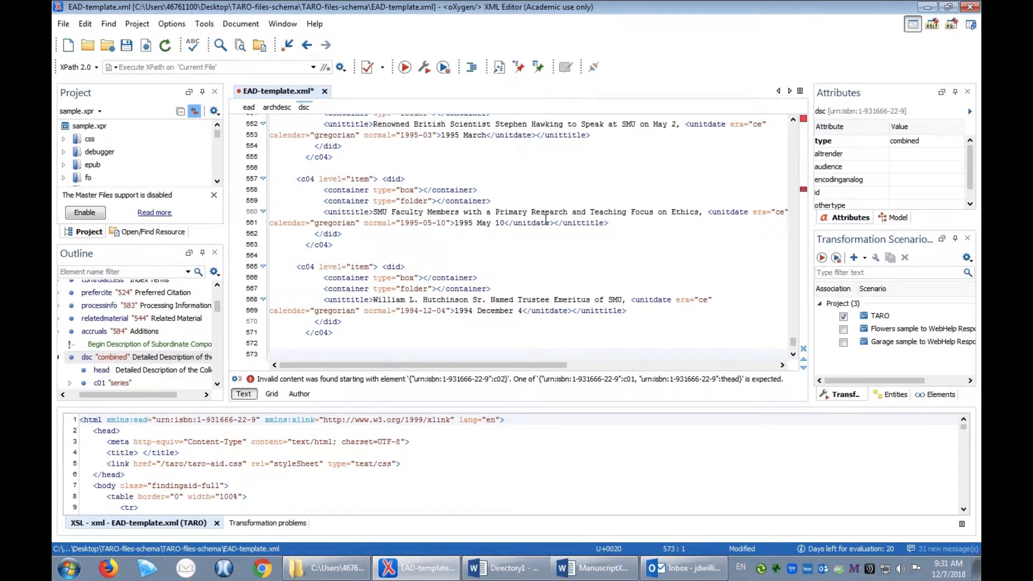
Add an id attribute with the value ser2 to the c01 series tag at the start of the inserted XML
scroll(546, 219, "up", 14)
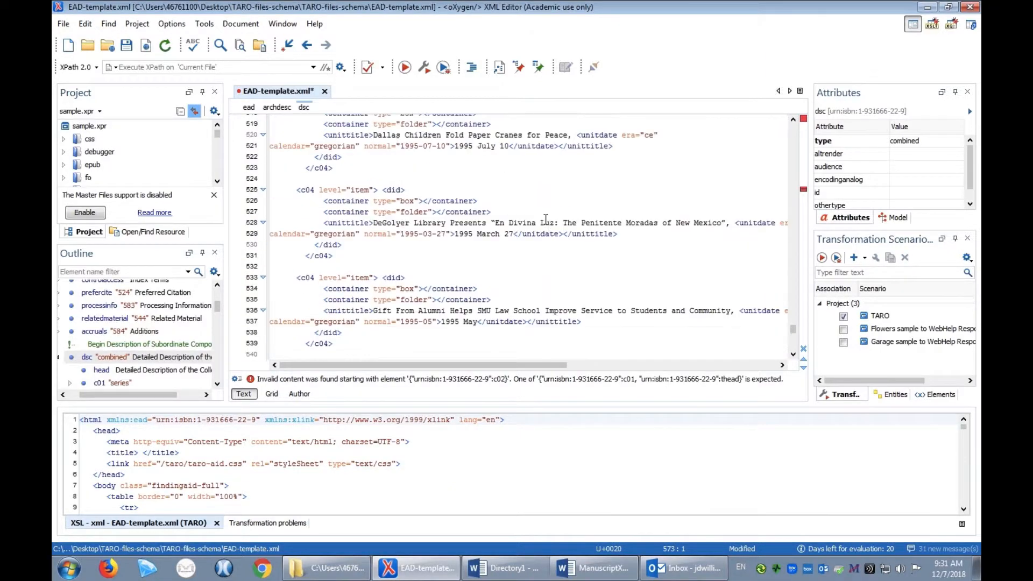
scroll(546, 219, "up", 20)
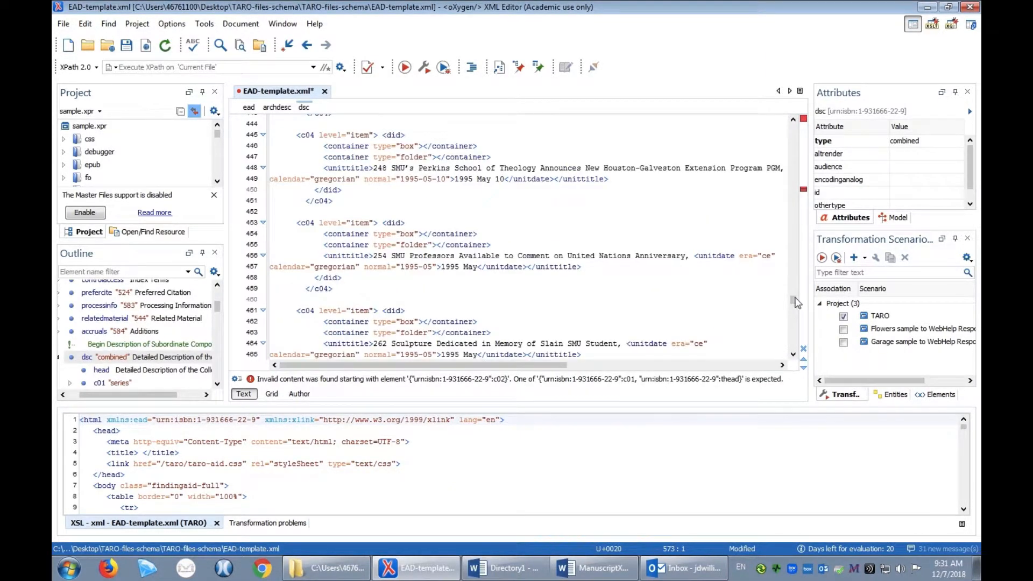
scroll(796, 290, "up", 8)
left_click_drag(796, 291, 798, 244)
mouse_move(797, 199)
left_mouse_down()
mouse_move(797, 176)
mouse_move(798, 189)
left_mouse_up()
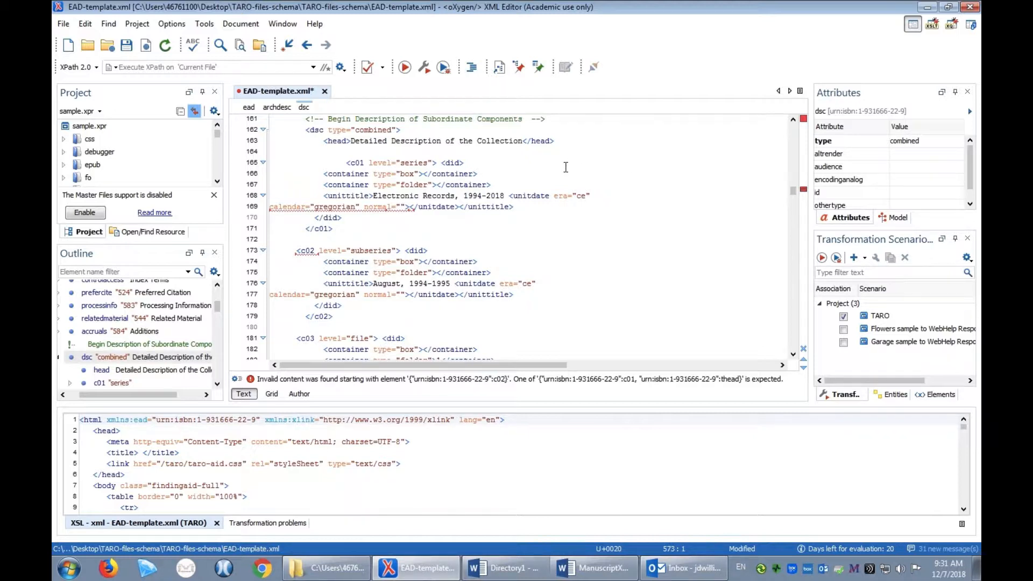
left_click(365, 163)
type("id")
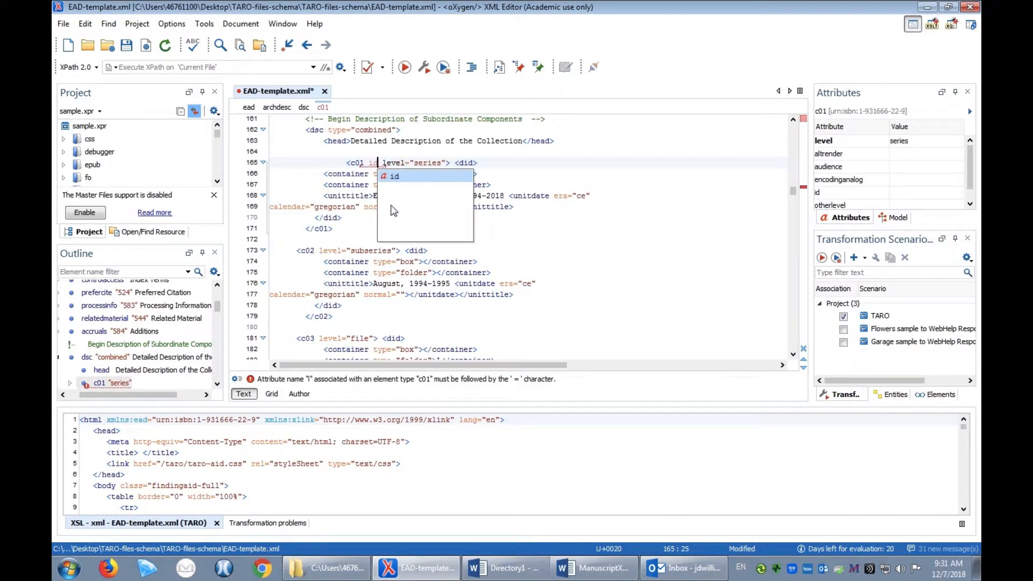
double_click(406, 177)
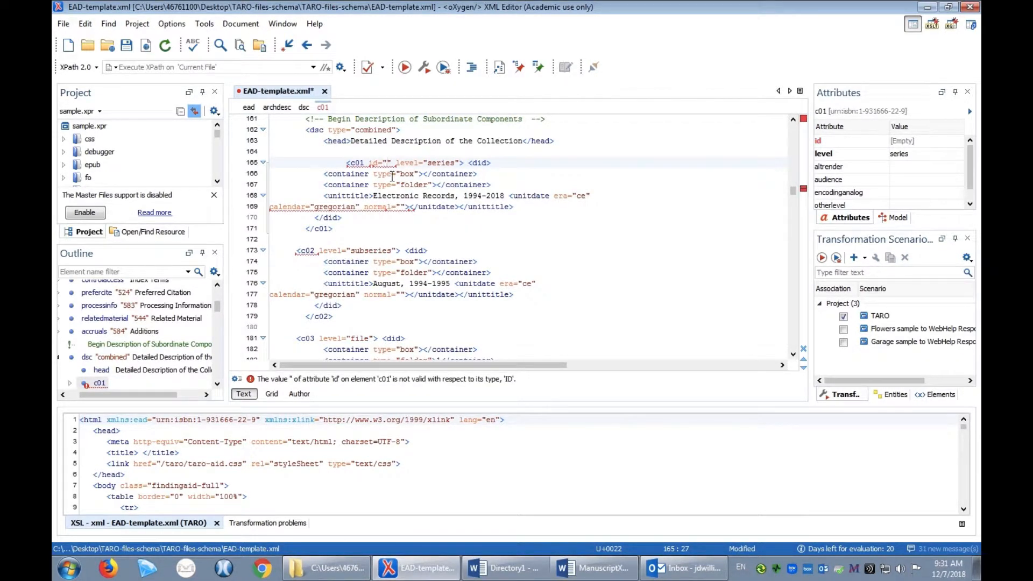
type("ser")
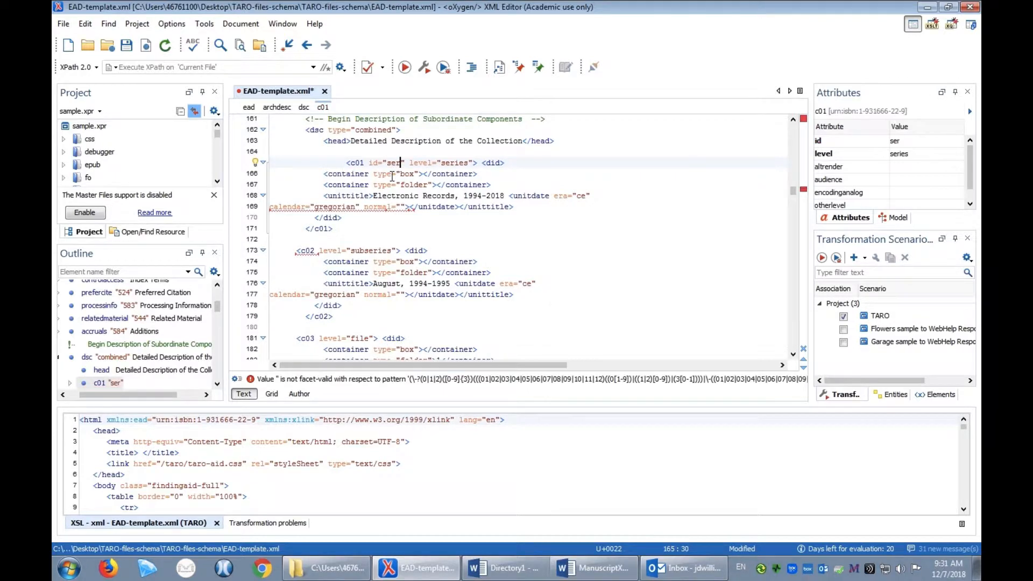
type("2")
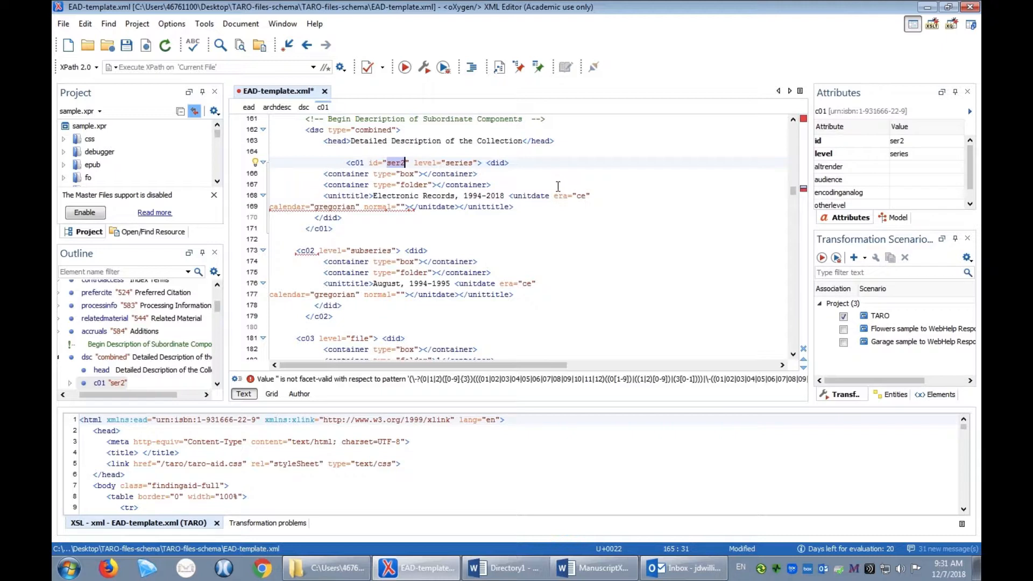
Remove the empty box and folder containers and the empty unitdate element from the Electronic Records, 1994-2018 series
left_click(554, 181)
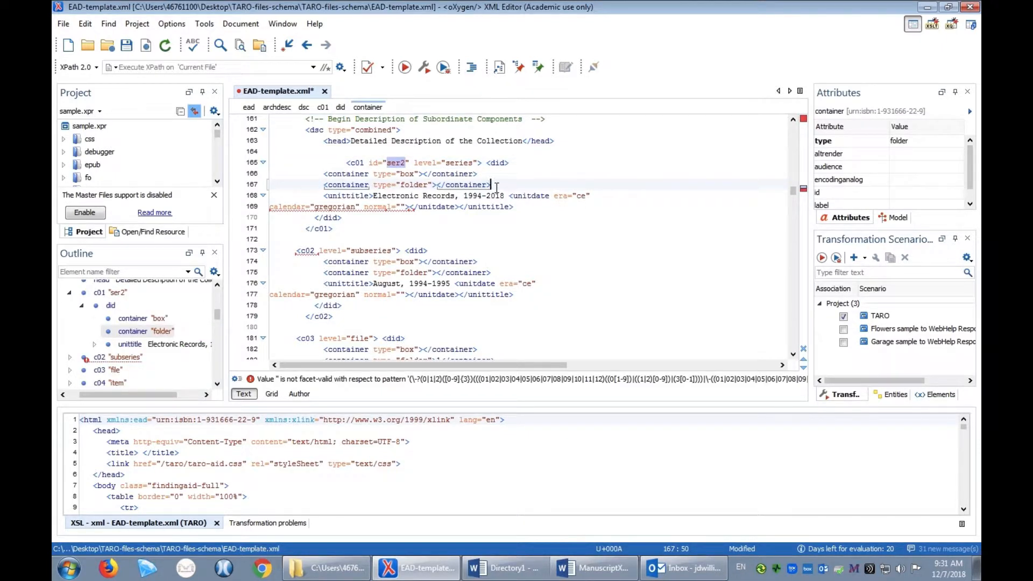
left_click_drag(492, 186, 324, 175)
key("Delete")
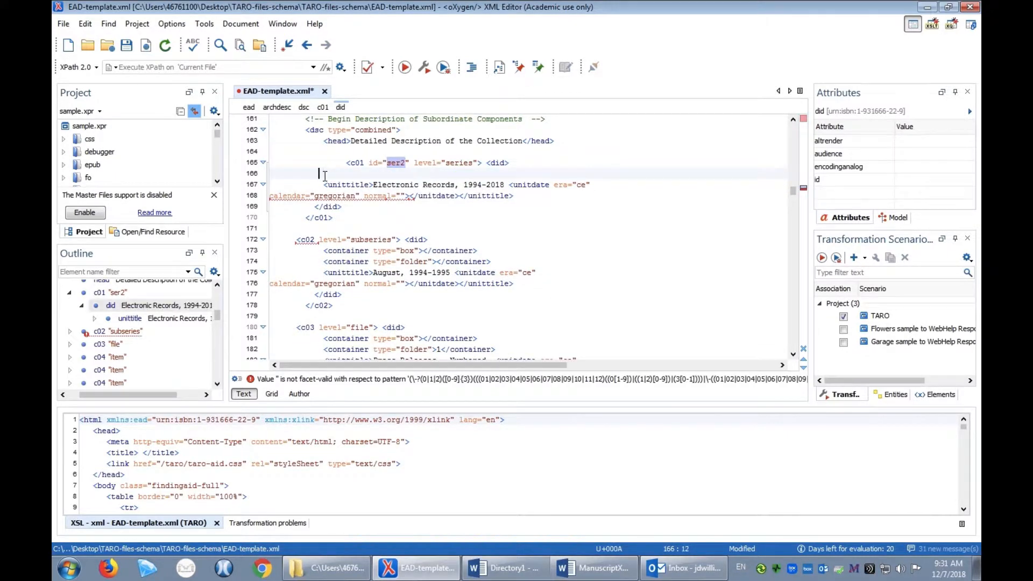
key("BackSpace")
key("BackSpace")
key("BackSpace")
key("BackSpace")
key("BackSpace")
key("BackSpace")
key("BackSpace")
key("BackSpace")
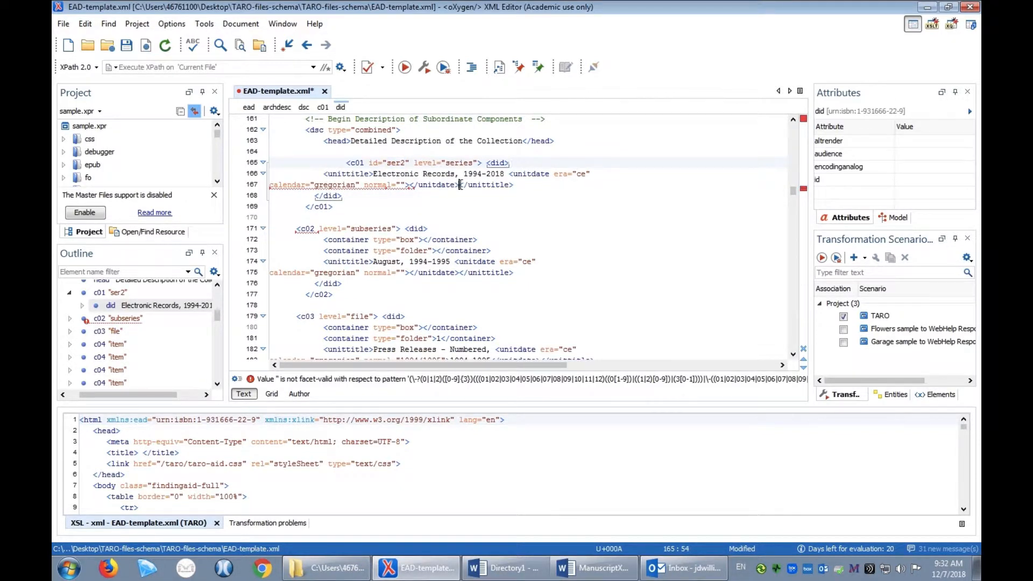
left_click_drag(461, 184, 510, 175)
key("BackSpace")
key("BackSpace")
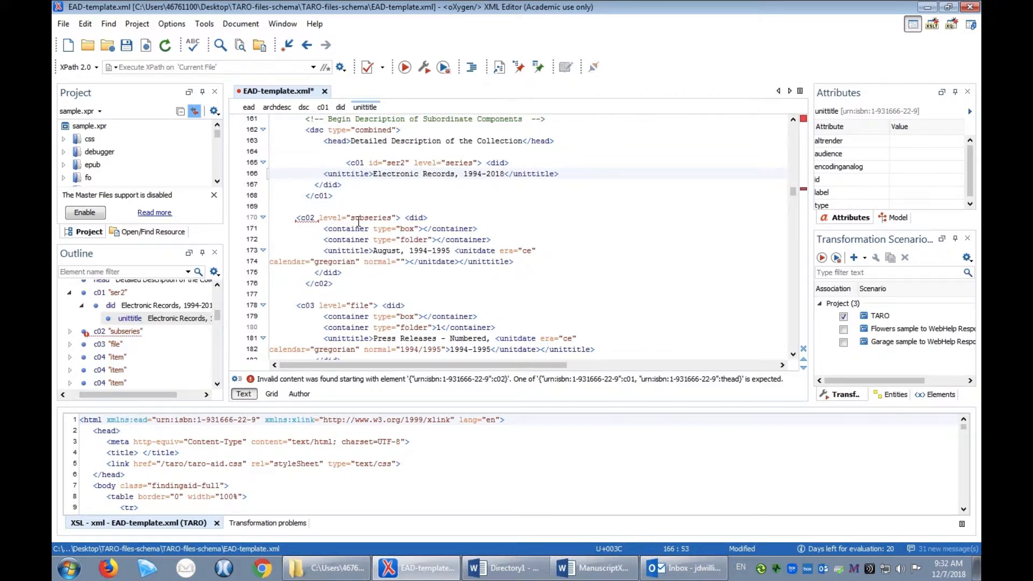
Remove the empty box and folder containers and the empty unitdate element from the August, 1994-1995 subseries
left_click_drag(491, 239, 272, 230)
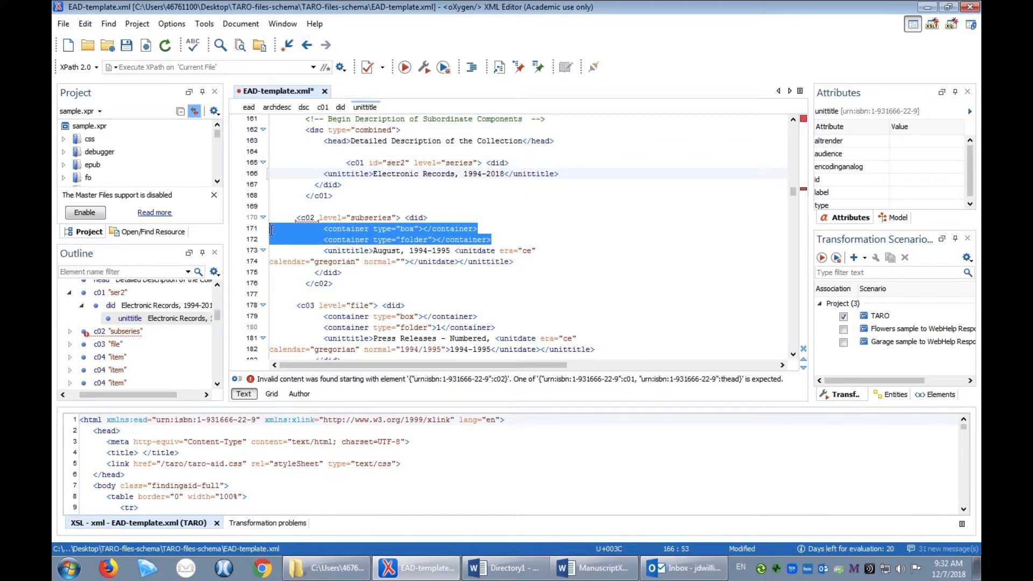
key("BackSpace")
key("BackSpace")
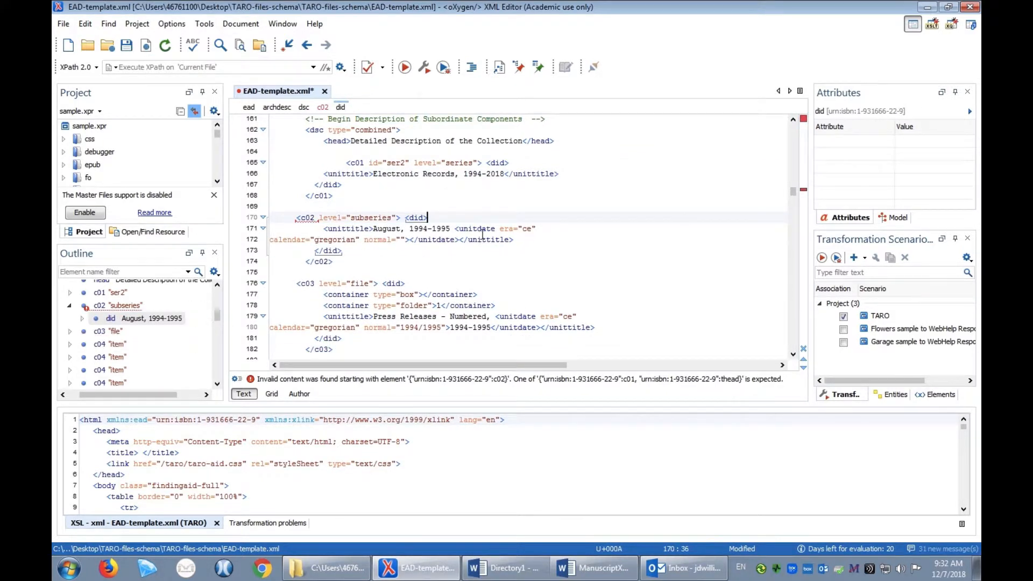
left_click_drag(462, 242, 455, 228)
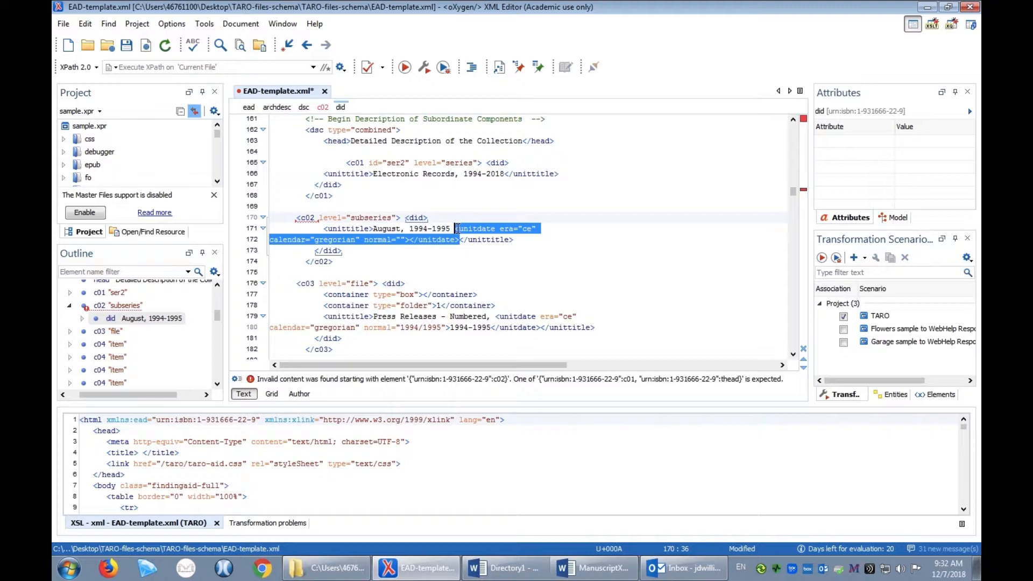
key("BackSpace")
key("BackSpace")
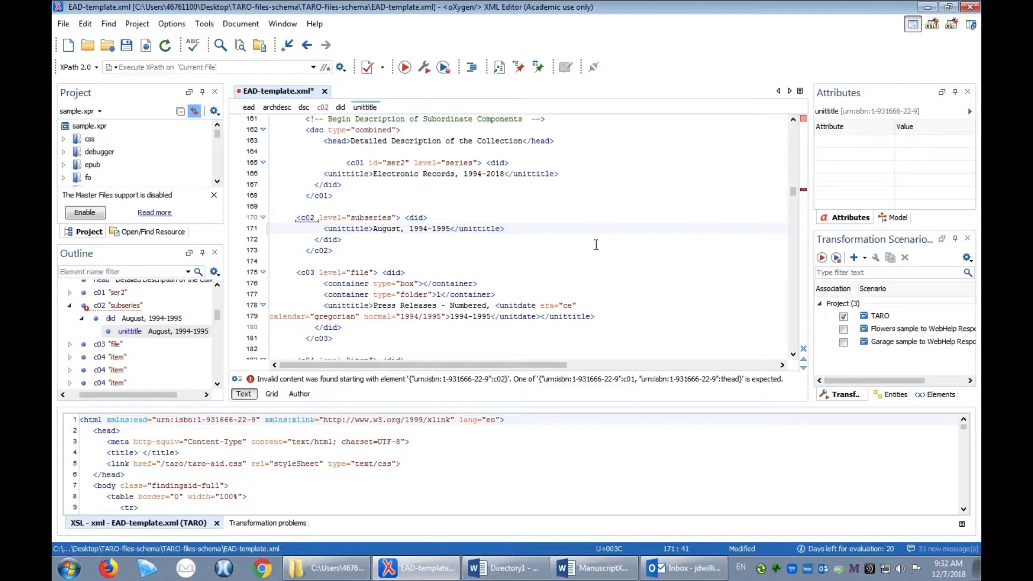
Delete the closing c01 tag after the Electronic Records series, together with its leftover line
key("Down")
key("Down")
key("Down")
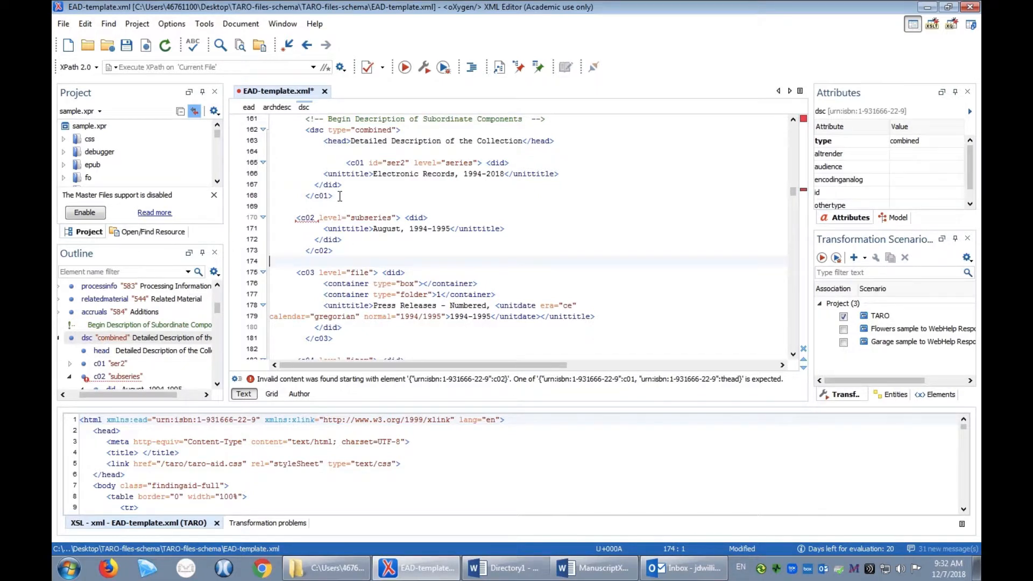
left_click_drag(340, 196, 275, 195)
key("BackSpace")
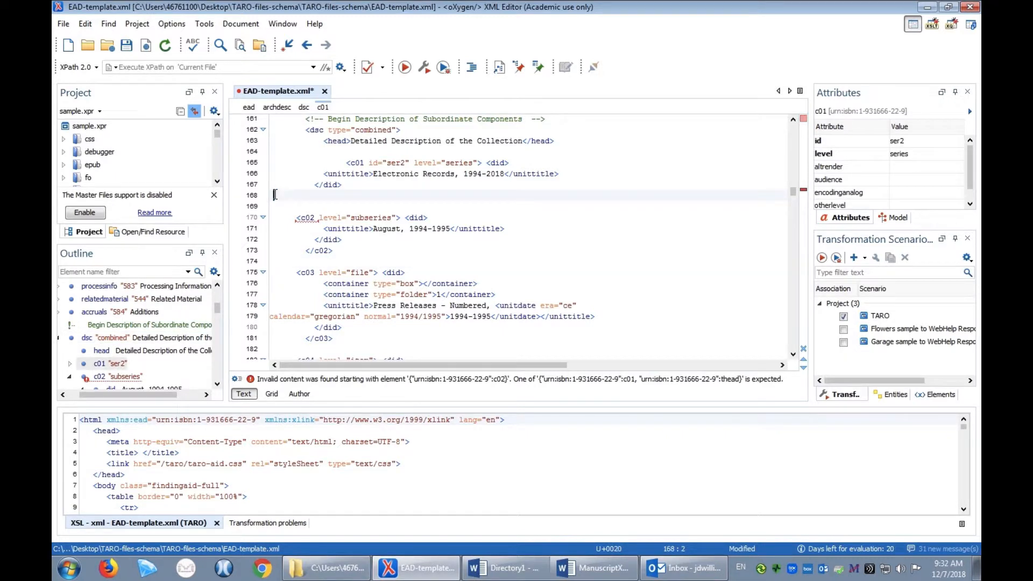
key("BackSpace")
key("BackSpace")
Delete the closing c02 tag of the August subseries and the closing c03 tag of the Press Releases - Numbered file
left_click_drag(350, 239, 269, 240)
key("BackSpace")
key("BackSpace")
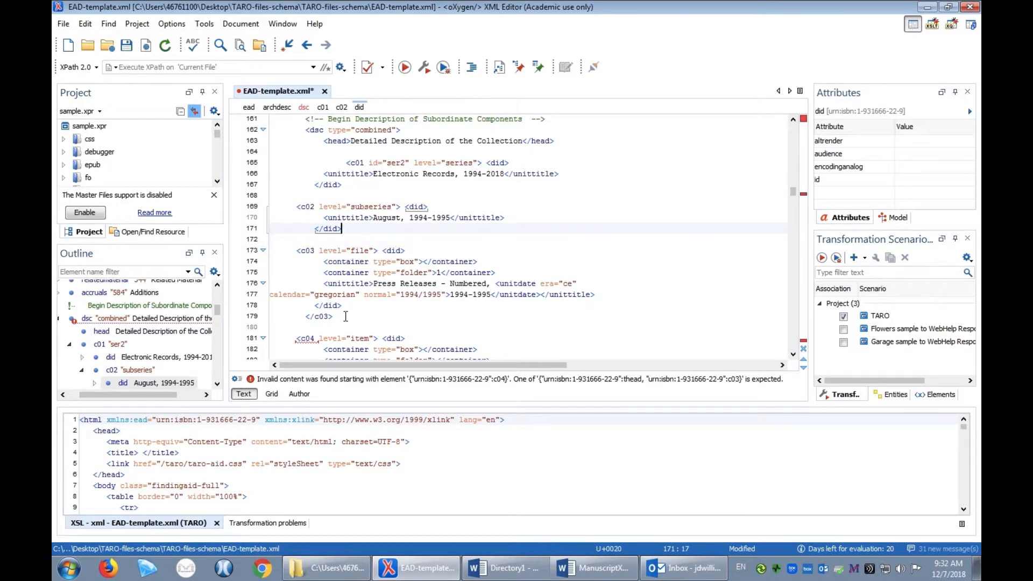
left_click_drag(346, 316, 280, 317)
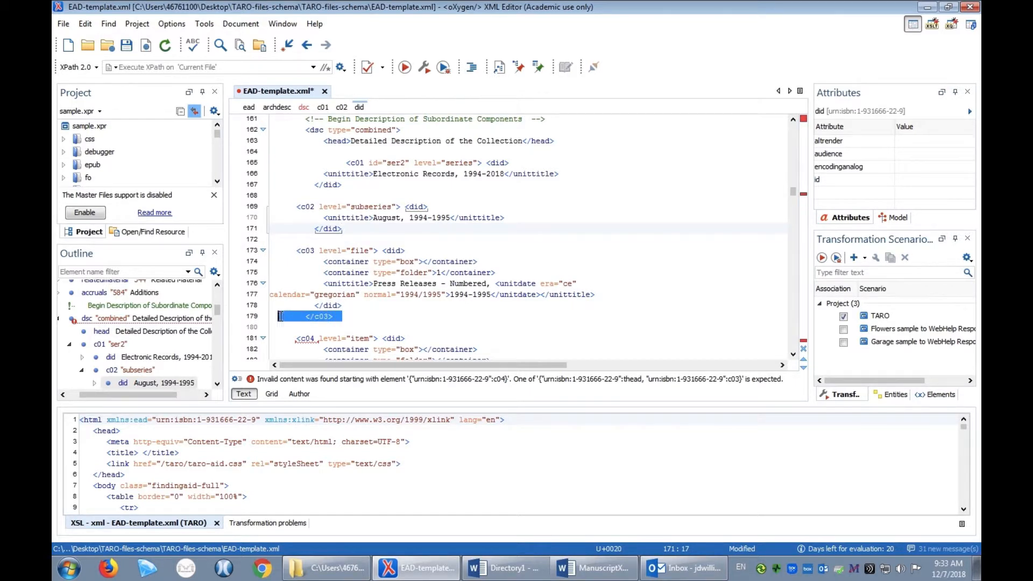
key("Delete")
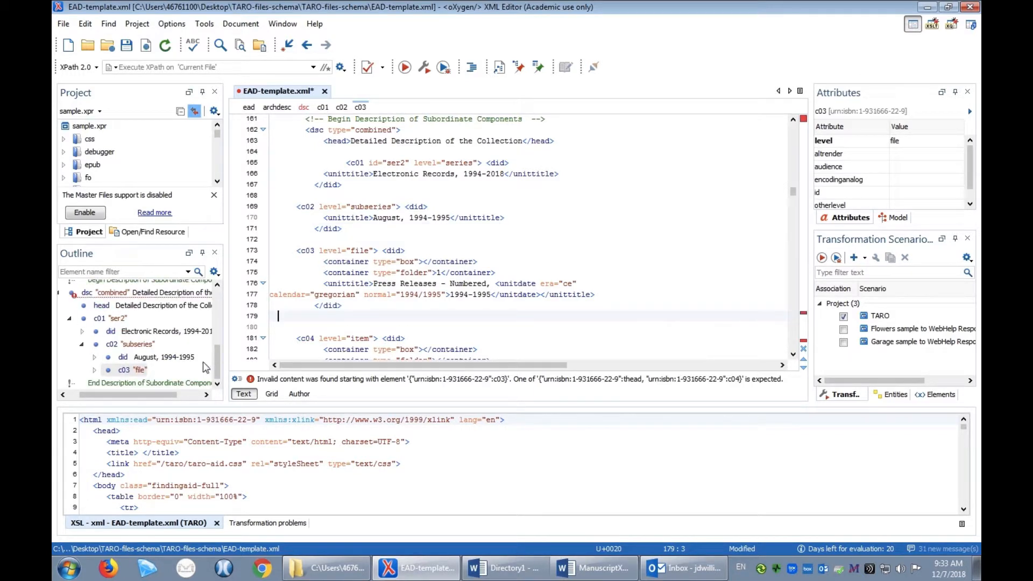
Add a closing c03 tag directly before the Press Releases - Unnumbered file to end the numbered file component
left_click(95, 370)
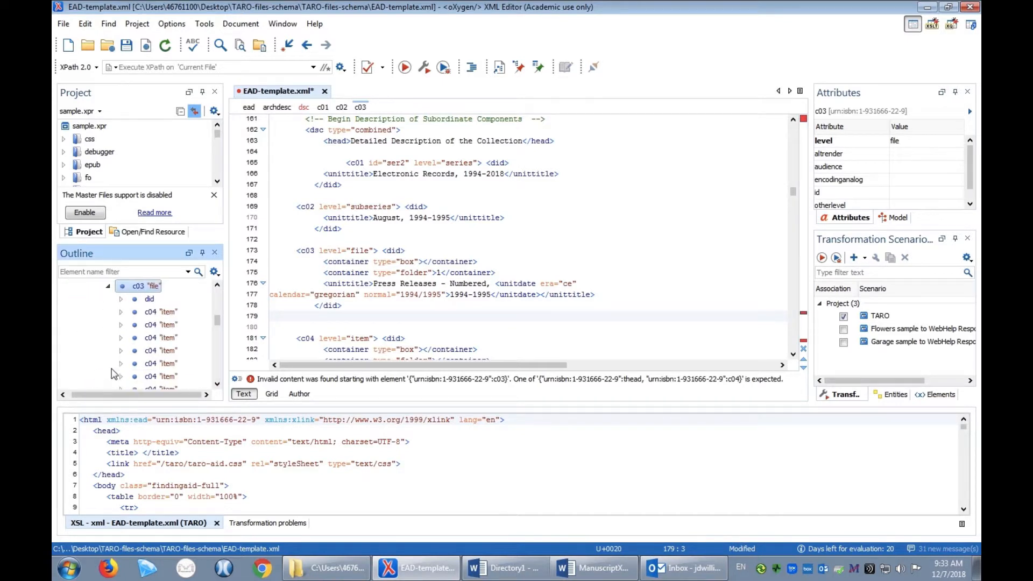
left_click(216, 384)
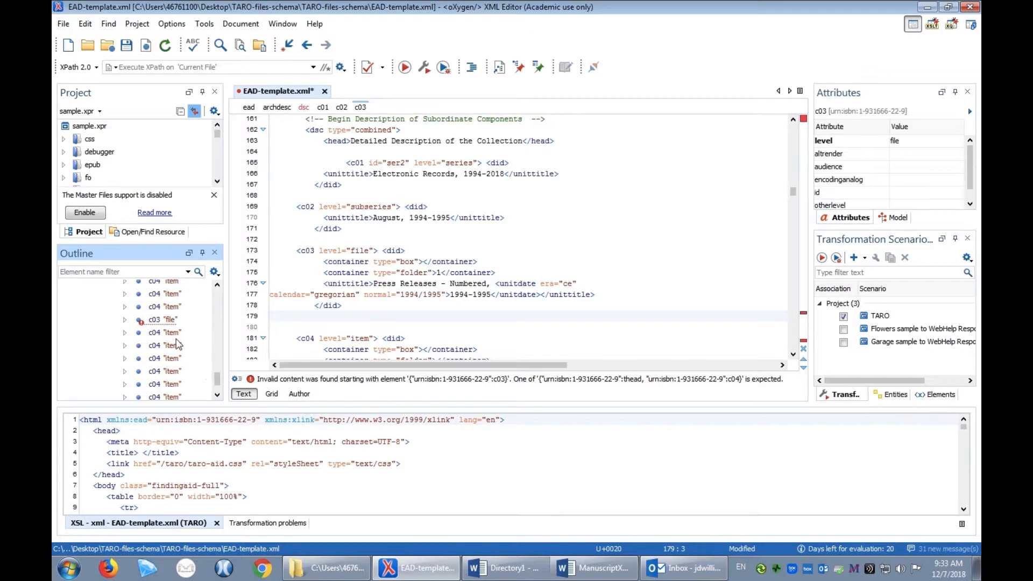
left_click(142, 321)
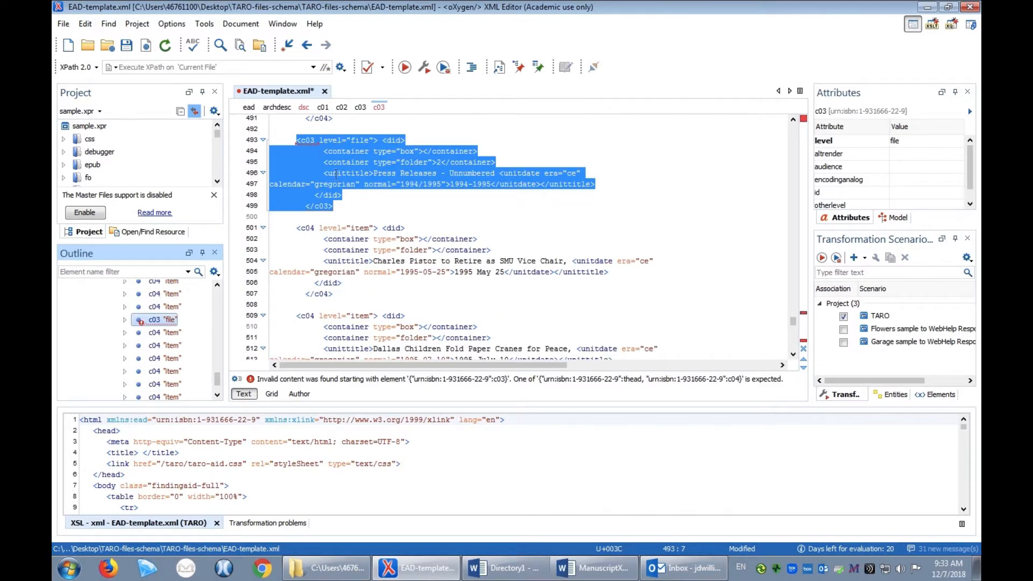
left_click(317, 127)
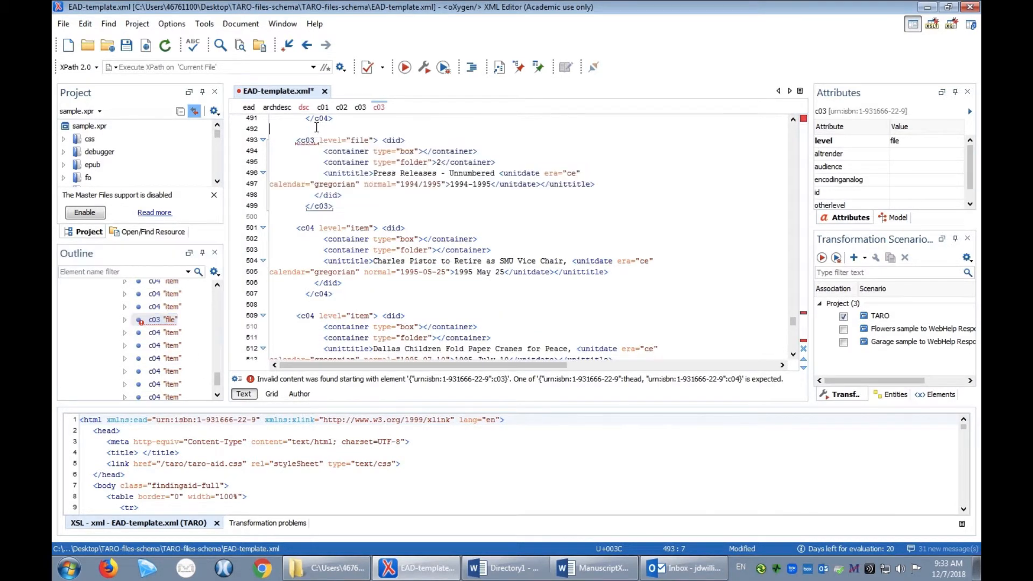
type("</c03>")
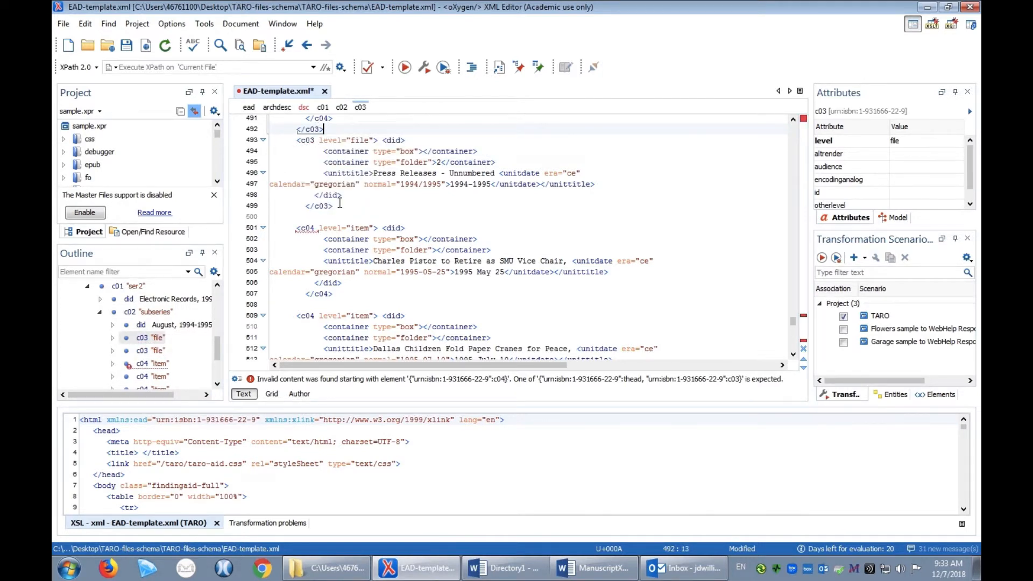
Delete the closing c03 tag right after the did of the Press Releases - Unnumbered file, together with its leftover line
left_click_drag(338, 206, 306, 206)
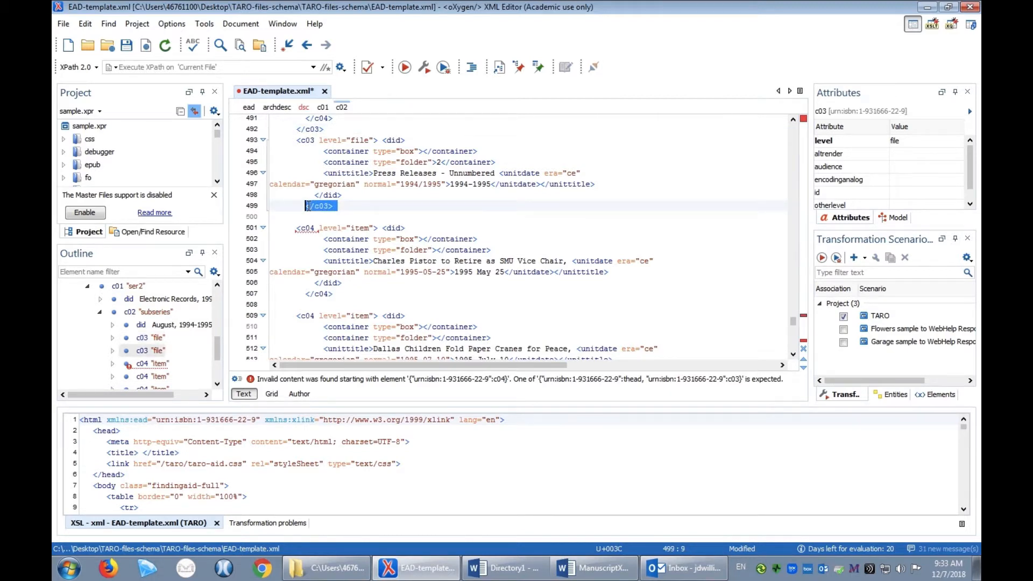
key("BackSpace")
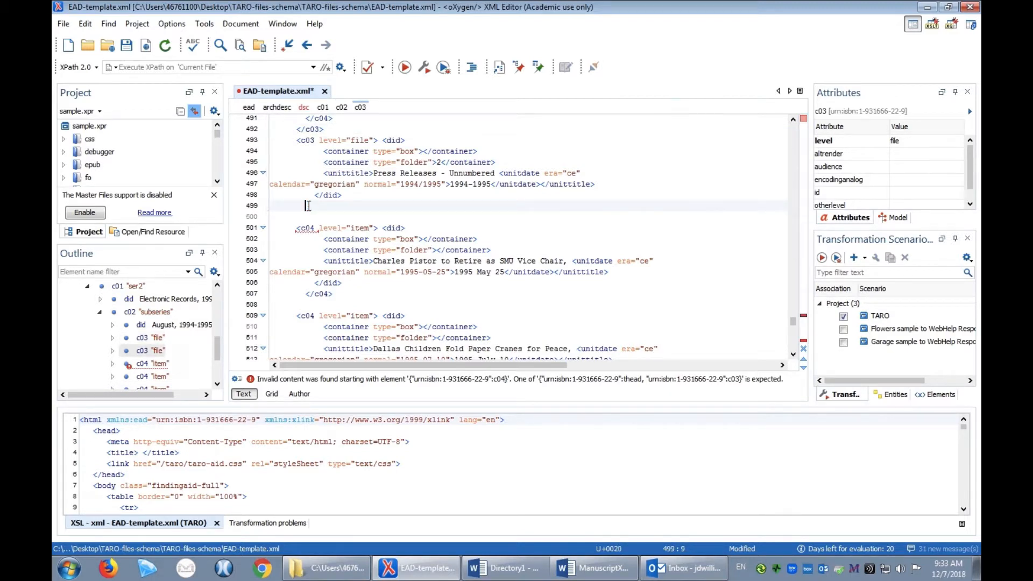
key("Left")
key("BackSpace")
key("BackSpace")
key("BackSpace")
key("BackSpace")
key("BackSpace")
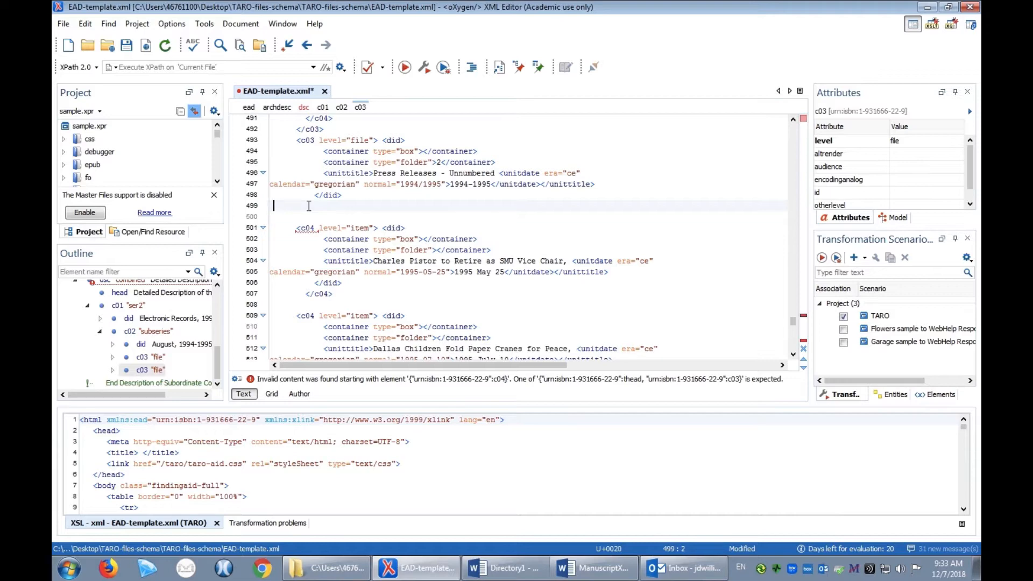
key("BackSpace")
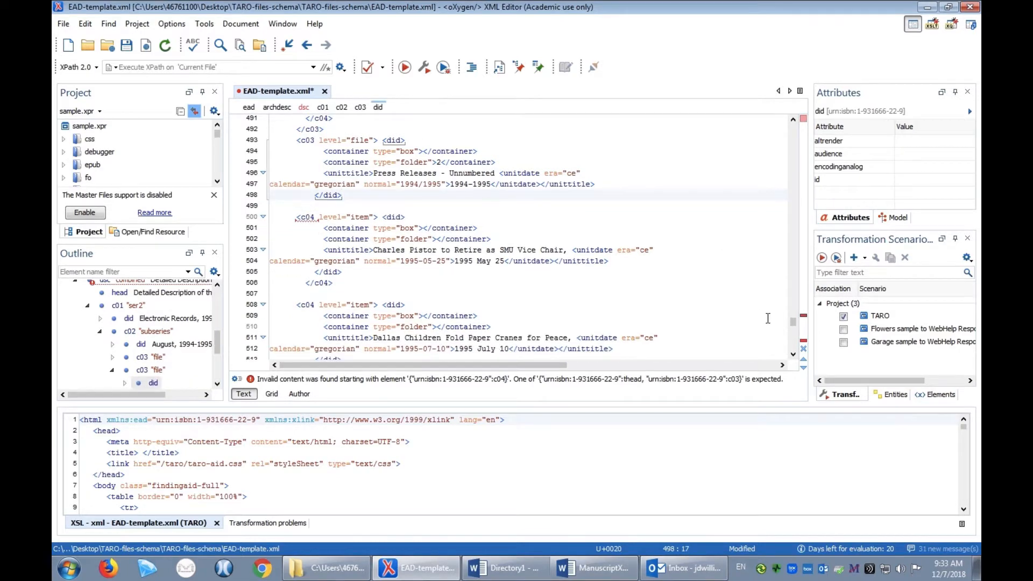
Add closing c03, c02 and c01 tags on separate lines after the last c04 item, before the closing dsc tag
left_click_drag(793, 320, 793, 343)
left_click(340, 247)
key("Return")
type("</c03>")
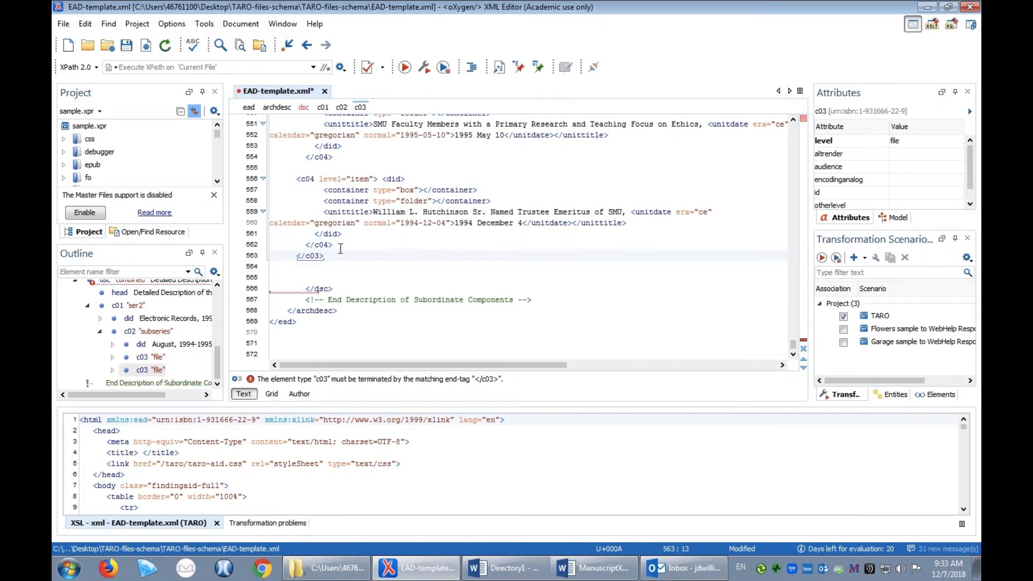
key("Return")
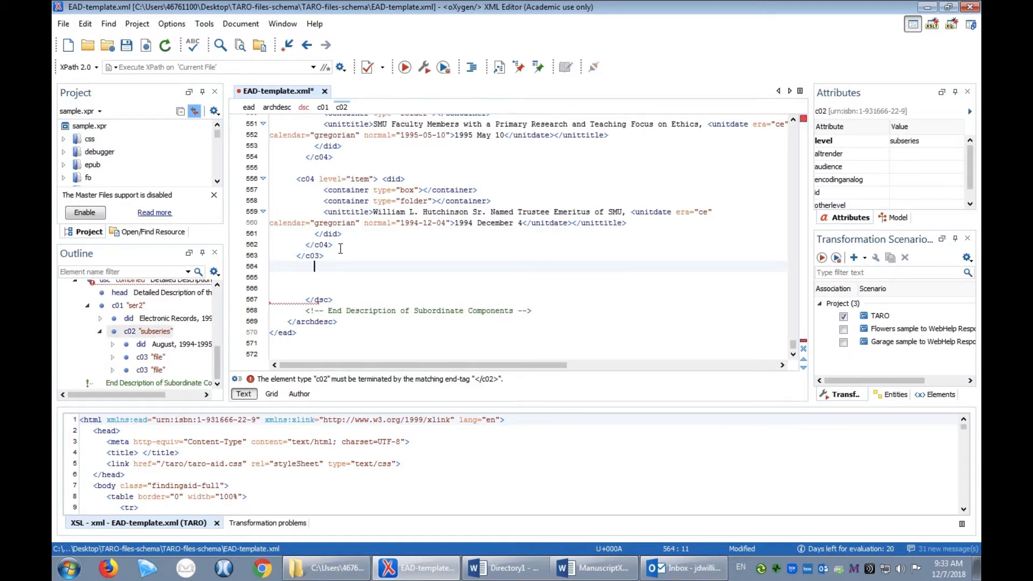
type("</")
key("Return")
key("Return")
type("<")
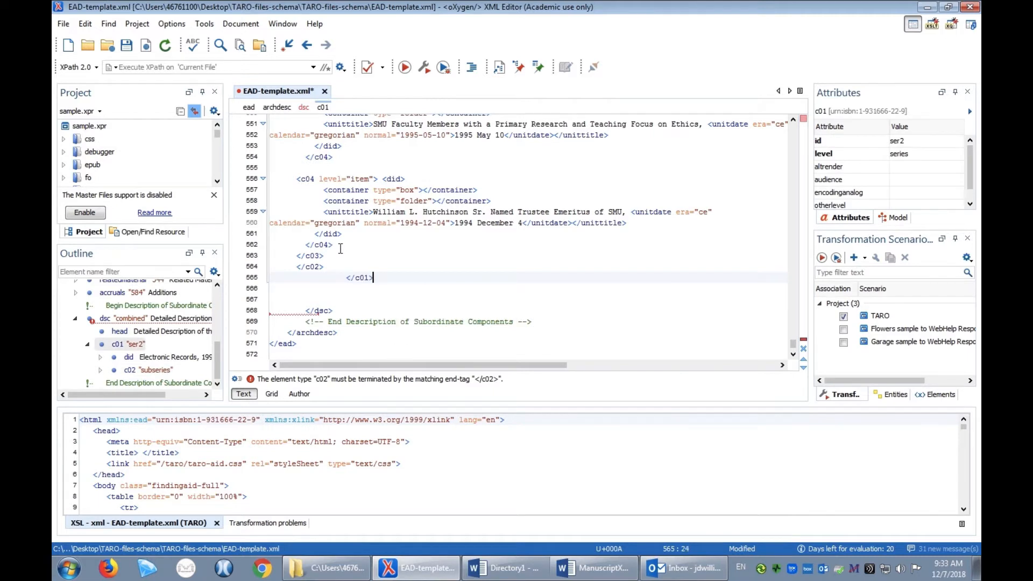
type("/")
key("Return")
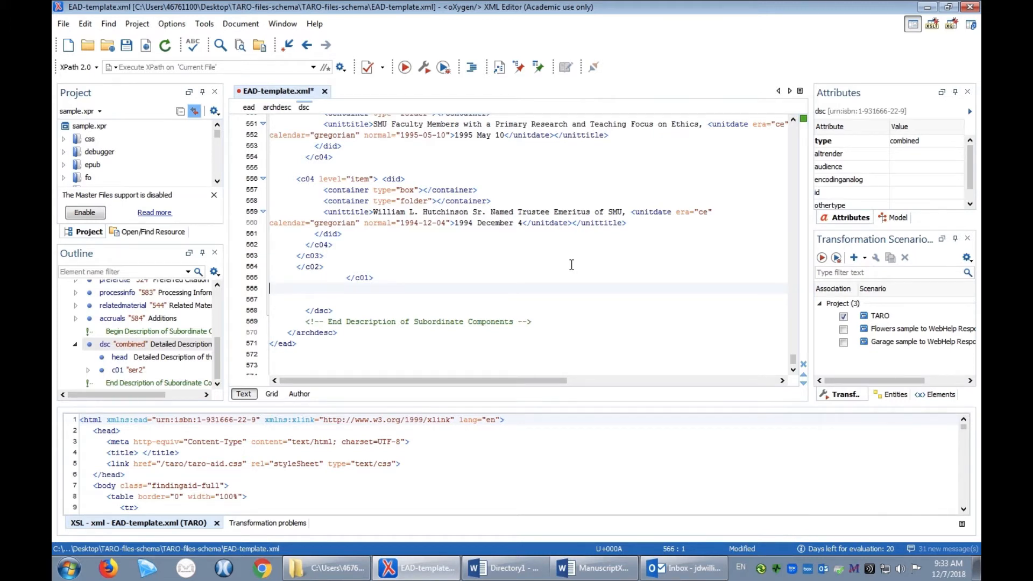
Run the TARO transformation on the template and examine the item listing in the resulting test.html page
left_click(404, 67)
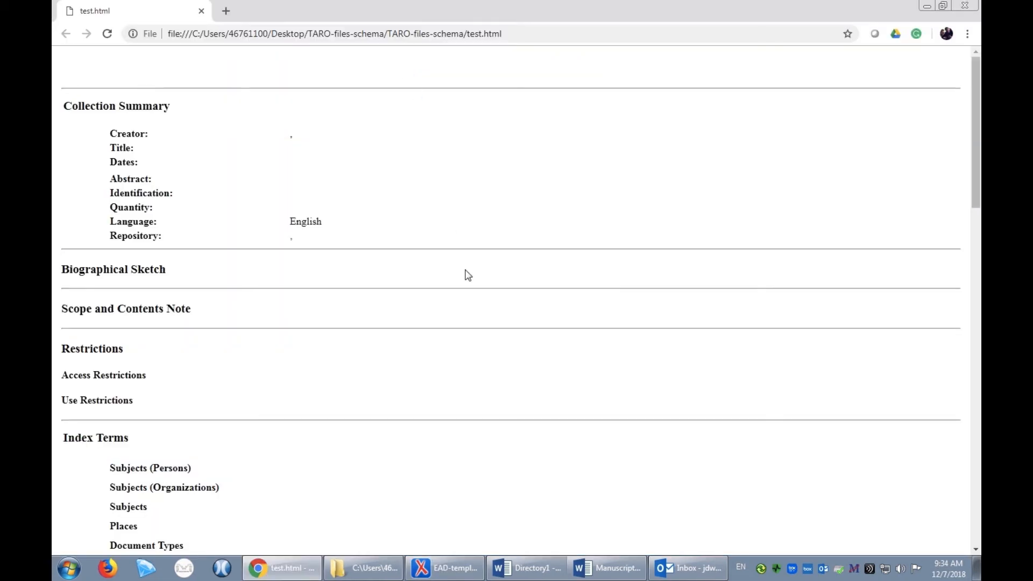
scroll(474, 323, "down", 11)
scroll(474, 326, "down", 1)
scroll(475, 327, "down", 10)
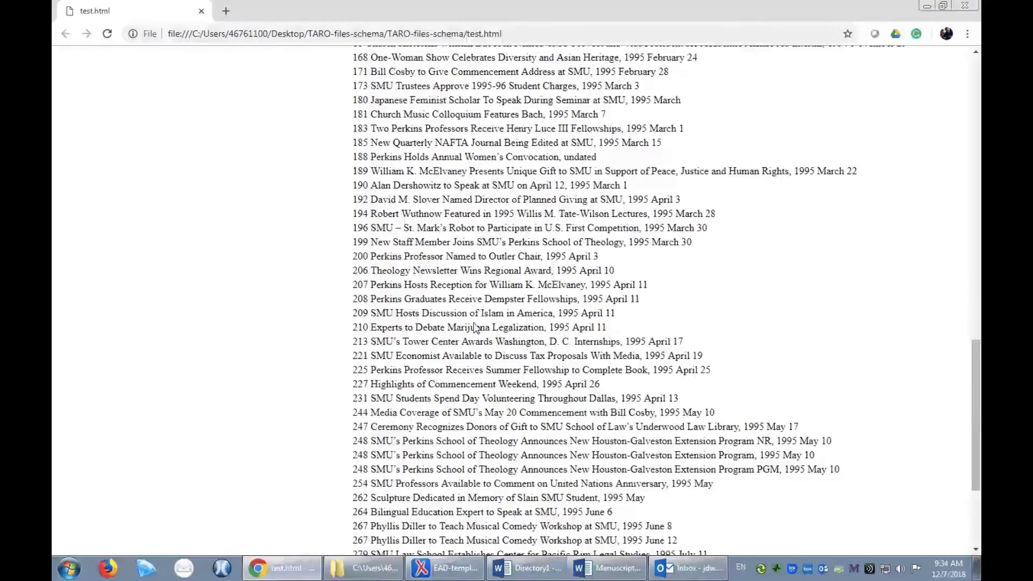